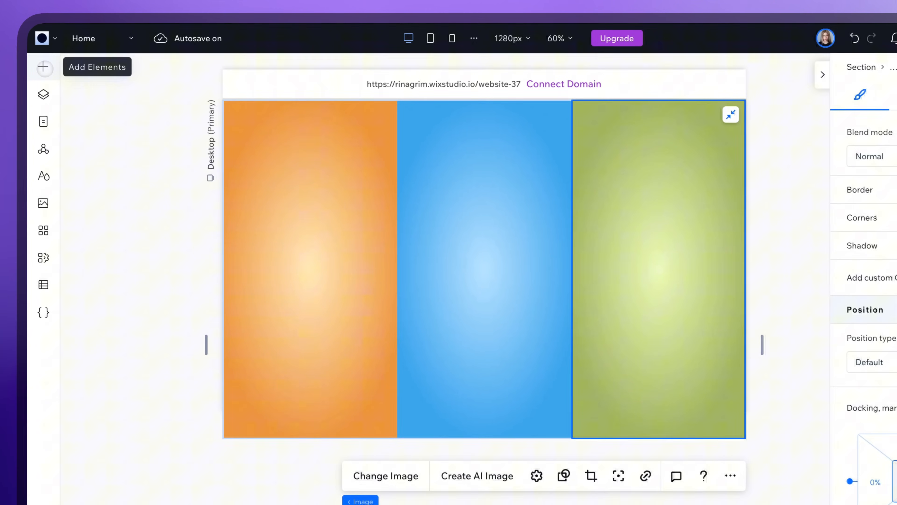
# Step: Add an image to the orange repeater item, sized 410 by 410 px and centred vertically
pyautogui.click(90, 53)
pyautogui.moveTo(206, 162); pyautogui.dragTo(282, 211)
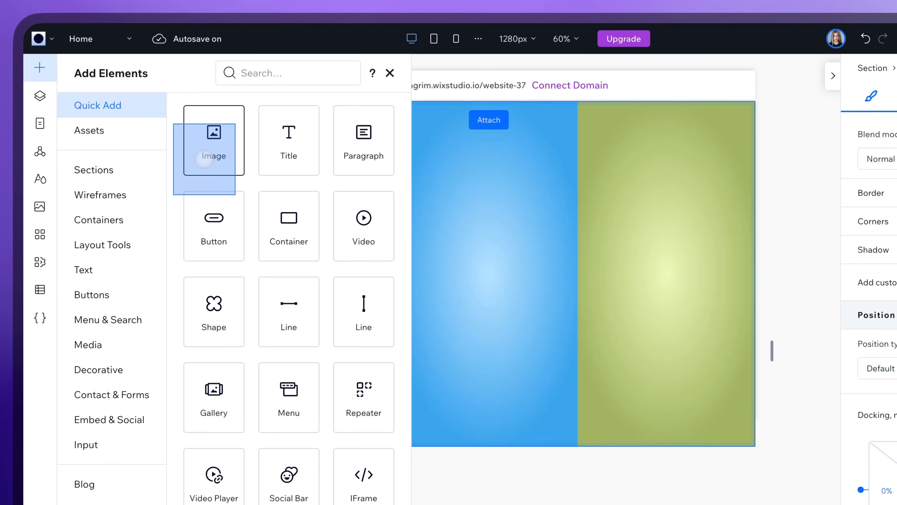
pyautogui.write('410')
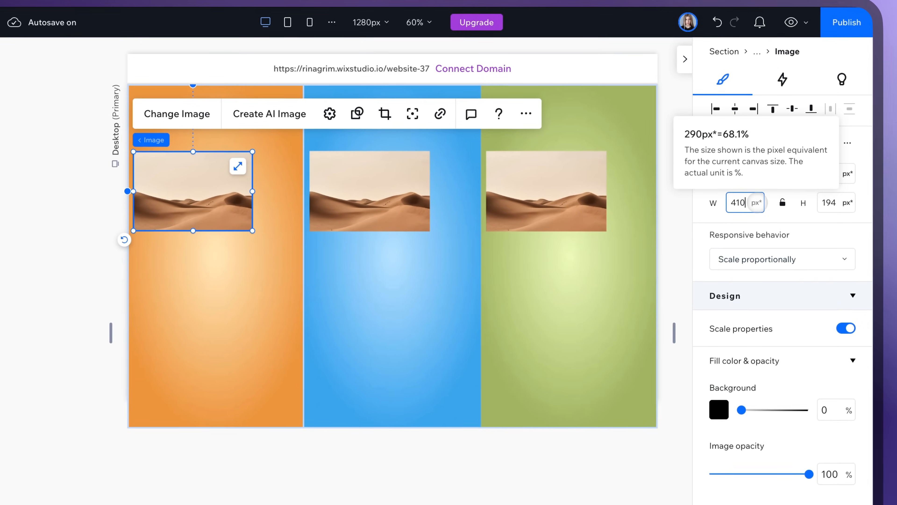
pyautogui.click(795, 168)
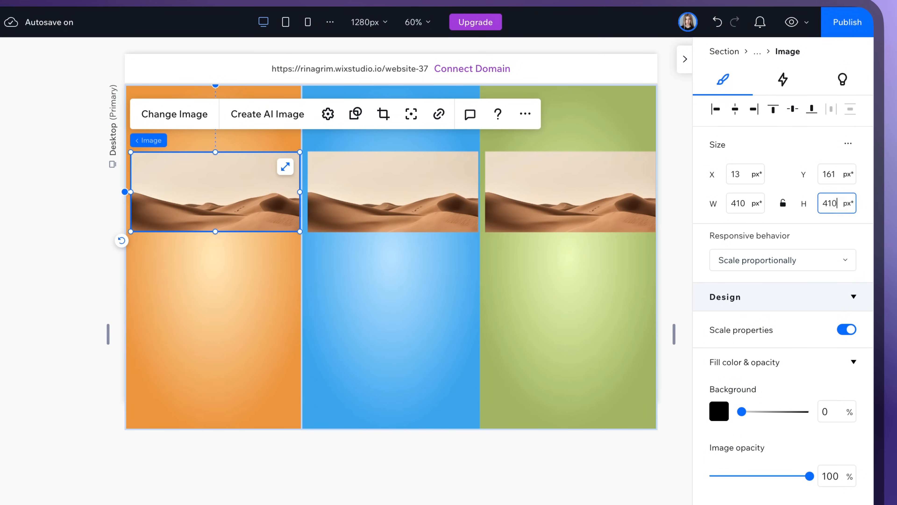
pyautogui.write('410')
pyautogui.press('Return')
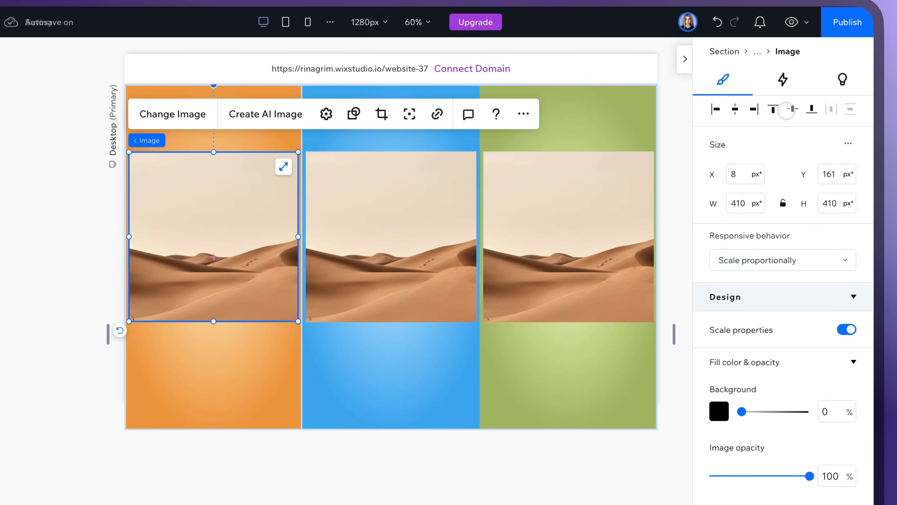
pyautogui.click(791, 109)
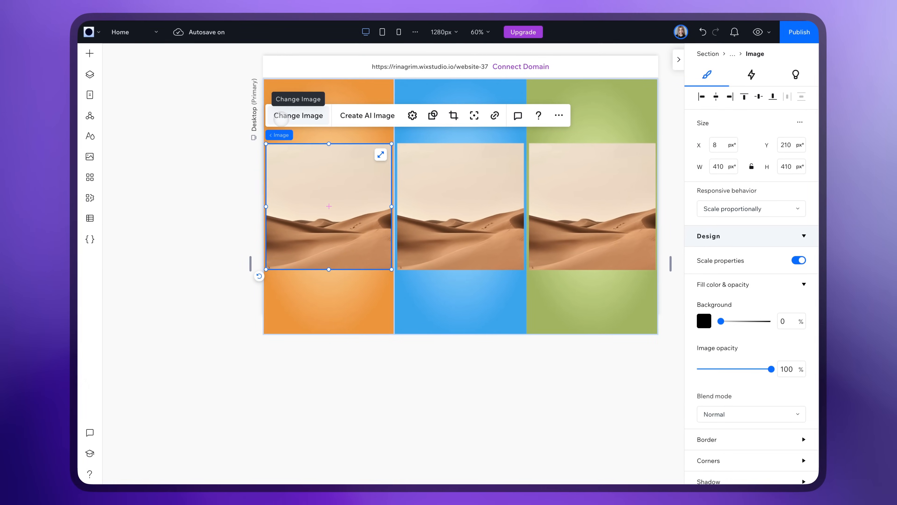
# Step: Replace the orange item's image with Peach.png and shrink it to about 360 by 360 px
pyautogui.click(281, 118)
pyautogui.click(377, 364)
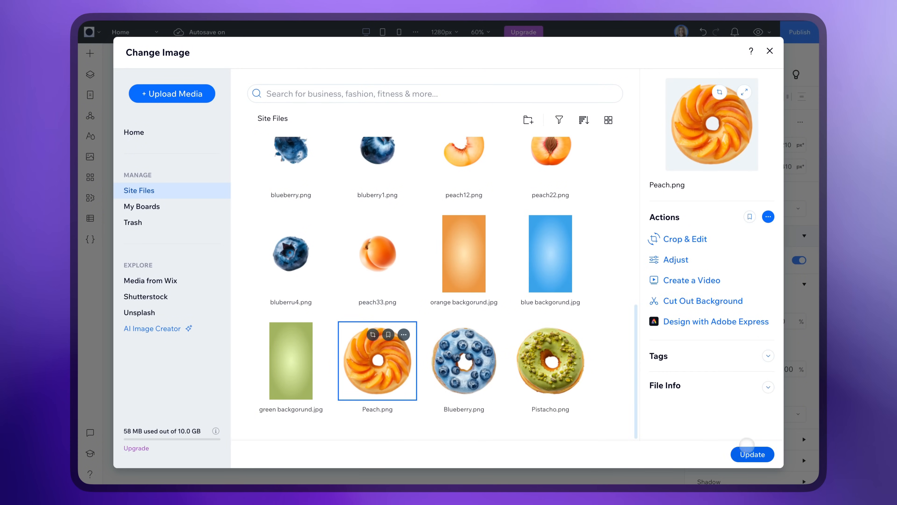
pyautogui.click(748, 451)
pyautogui.moveTo(328, 268); pyautogui.dragTo(329, 261)
# Step: Replace the placeholder image in the blue repeater item with Blueberry.png
pyautogui.click(457, 214)
pyautogui.click(456, 214)
pyautogui.click(227, 123)
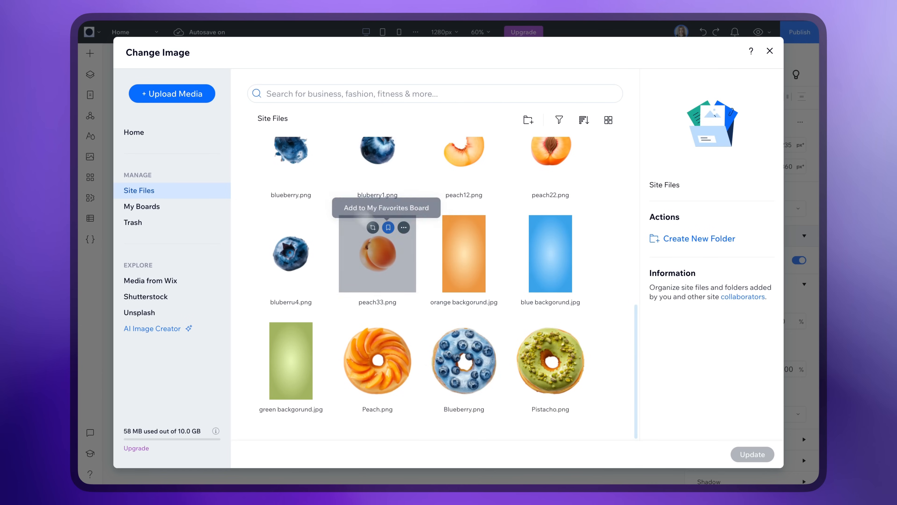
pyautogui.click(477, 362)
pyautogui.click(751, 453)
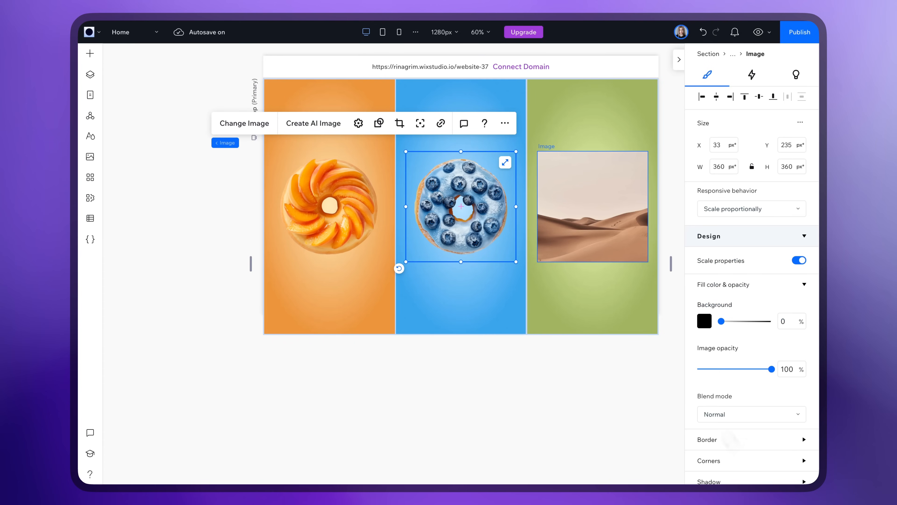
# Step: Replace the placeholder image in the green repeater item with Pistacho.png
pyautogui.click(586, 234)
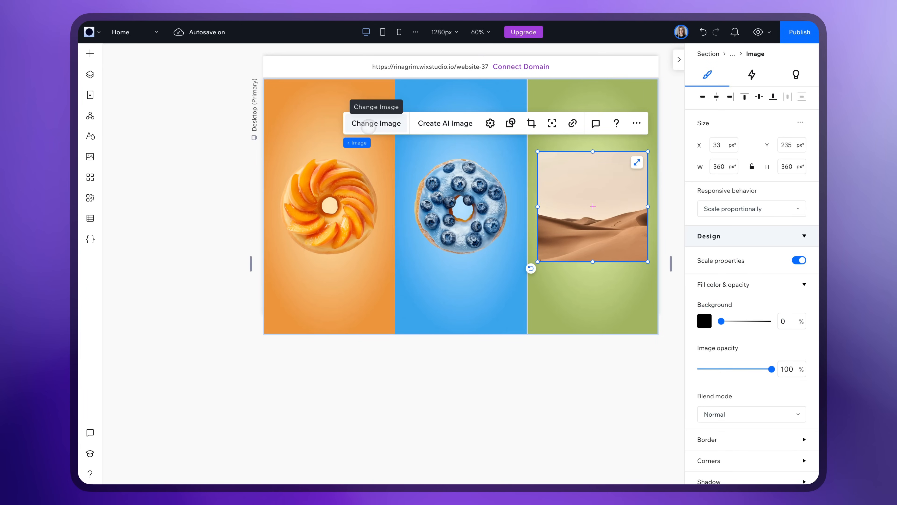
pyautogui.click(368, 125)
pyautogui.click(551, 360)
pyautogui.click(753, 453)
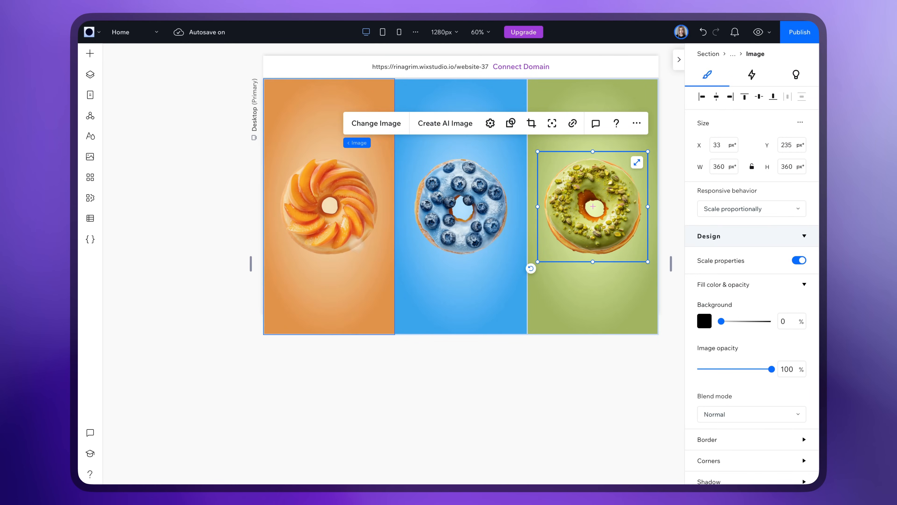
# Step: Place the peach donut image in a container and move it past the orange item's right edge, to about X 239 px
pyautogui.click(320, 215)
pyautogui.rightClick(323, 198)
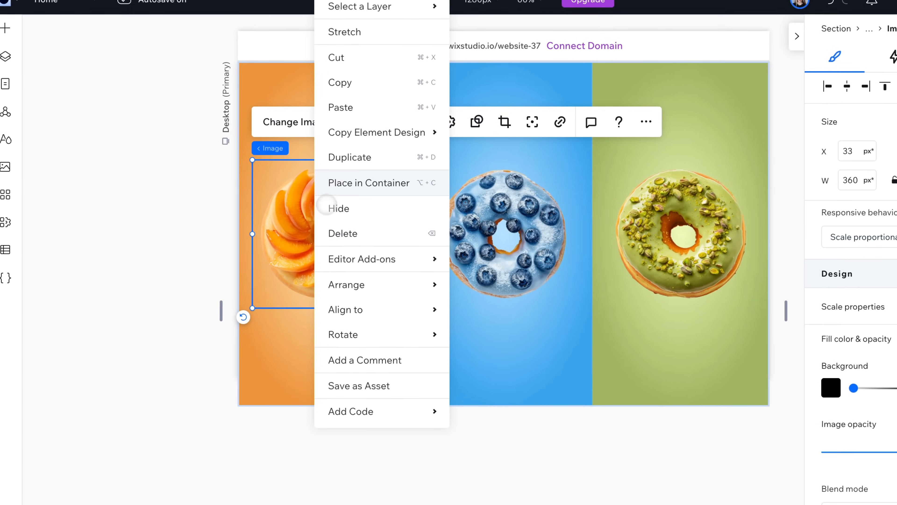
pyautogui.click(388, 183)
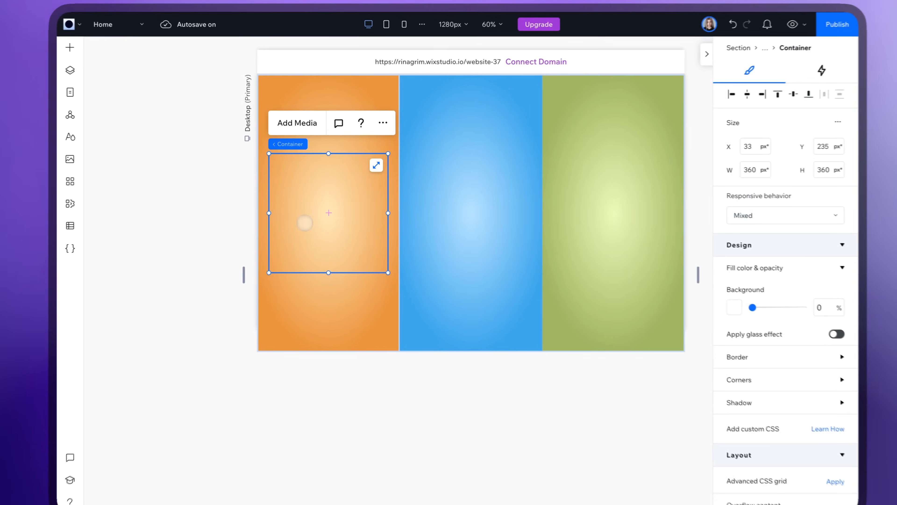
pyautogui.moveTo(305, 223); pyautogui.dragTo(362, 216)
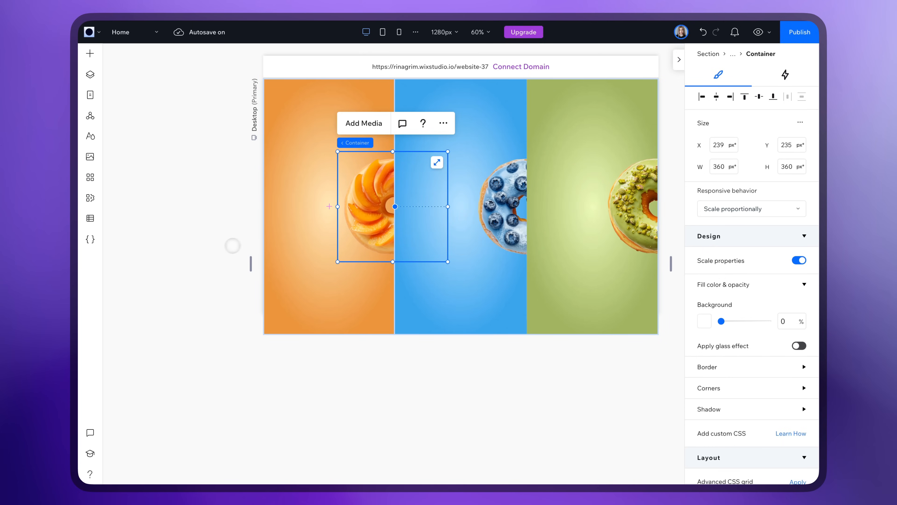
pyautogui.click(221, 248)
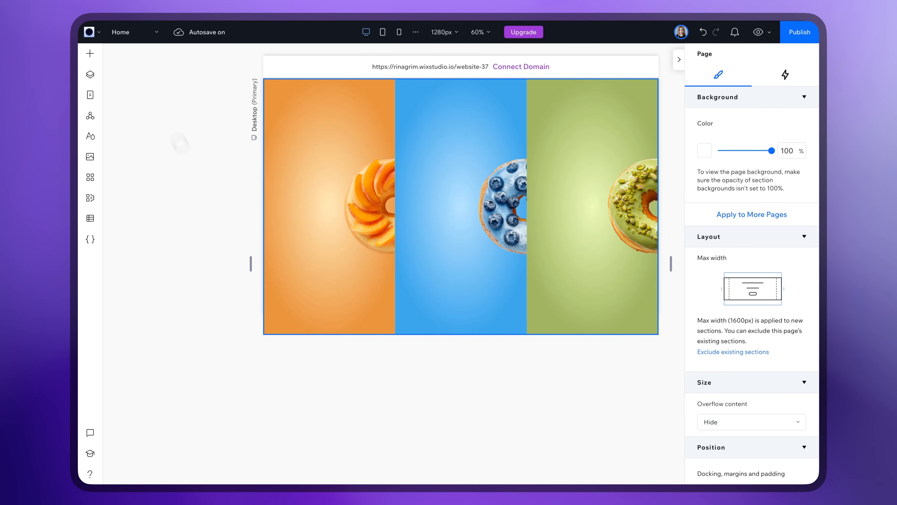
# Step: Add another image near the top of the orange item, set it to 175 by 175 px and shrink it to about 159 by 159 px
pyautogui.click(90, 54)
pyautogui.moveTo(216, 103); pyautogui.dragTo(331, 129)
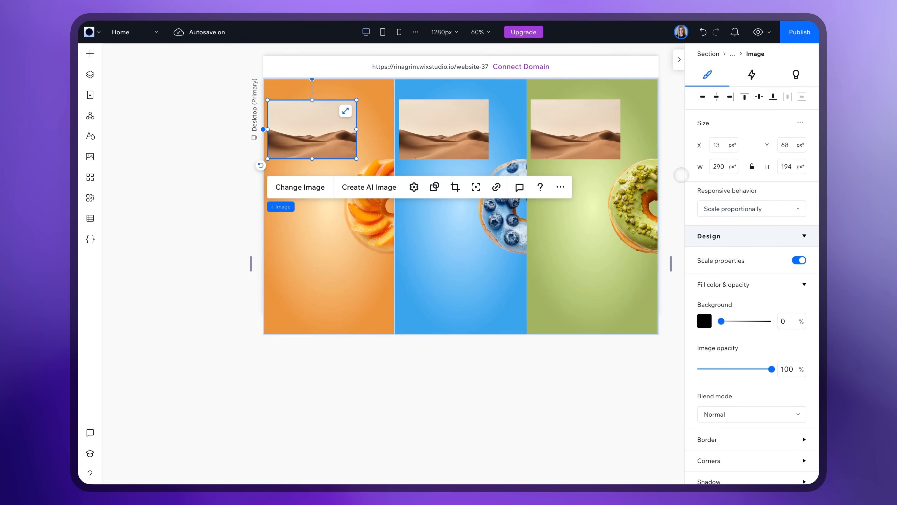
pyautogui.click(793, 166)
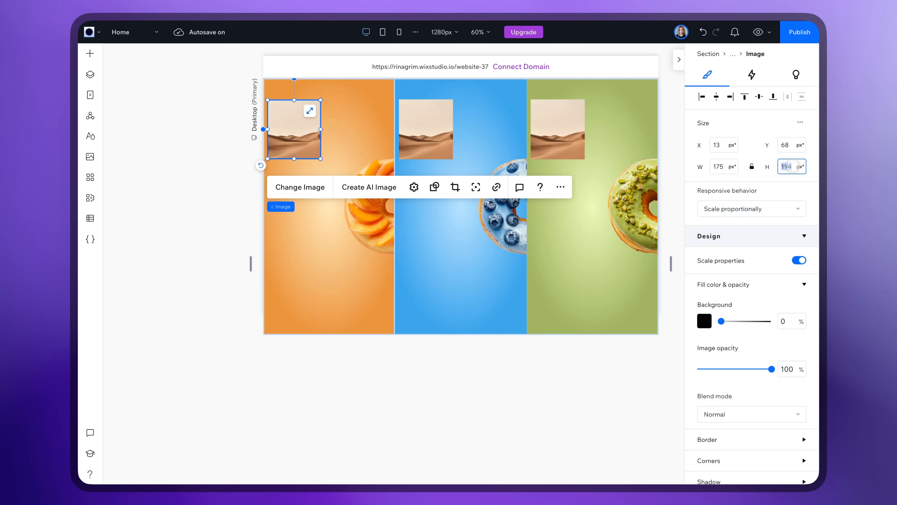
pyautogui.write('175')
pyautogui.press('Return')
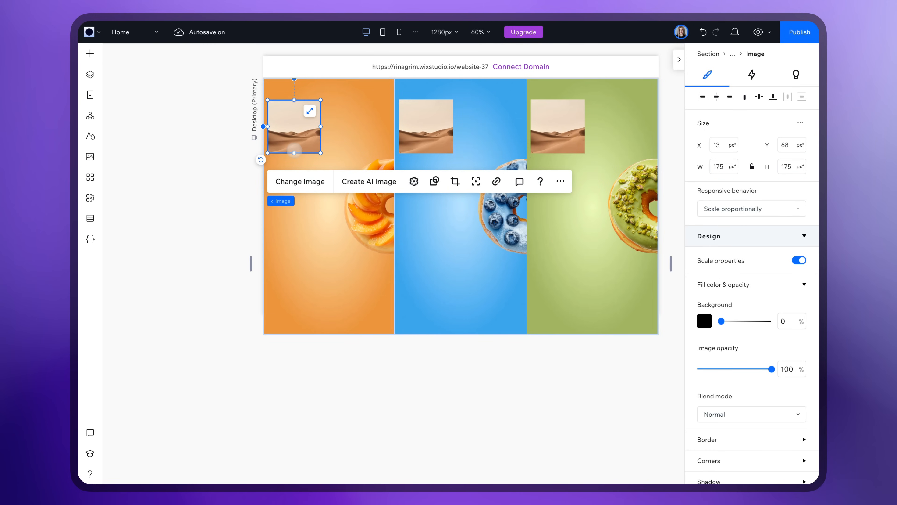
pyautogui.moveTo(293, 153); pyautogui.dragTo(293, 148)
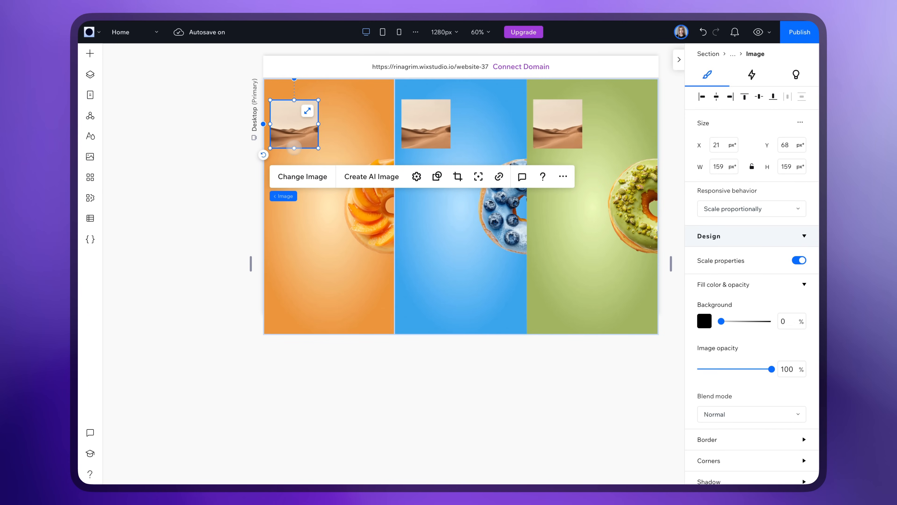
# Step: Replace the small image at the top of the orange item with peach12.png and rotate it clockwise
pyautogui.click(316, 176)
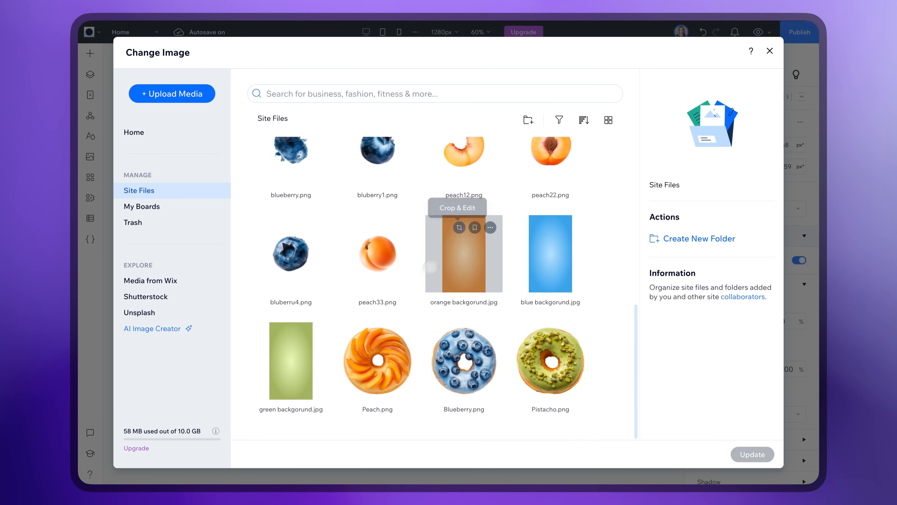
pyautogui.click(463, 161)
pyautogui.click(750, 454)
pyautogui.moveTo(263, 155); pyautogui.dragTo(244, 103)
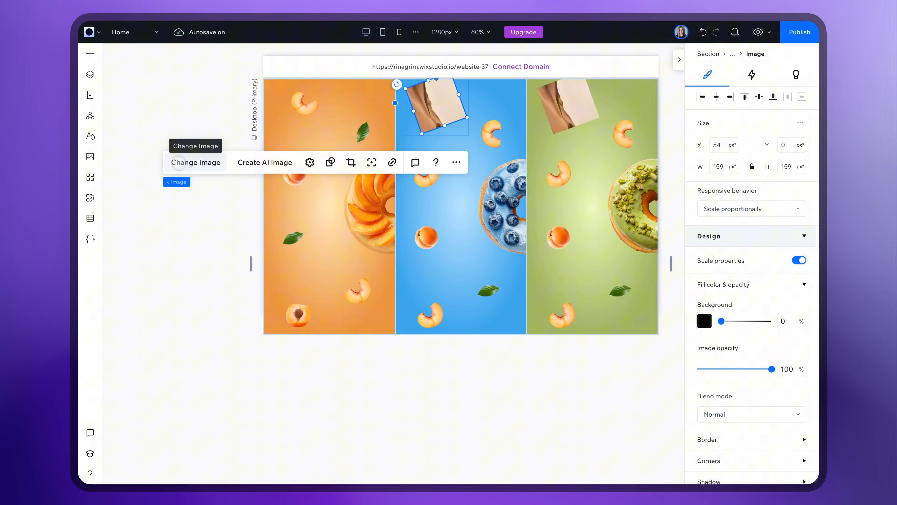
# Step: Open the image replacement for the rotated placeholder at the top of the blue item
pyautogui.click(179, 163)
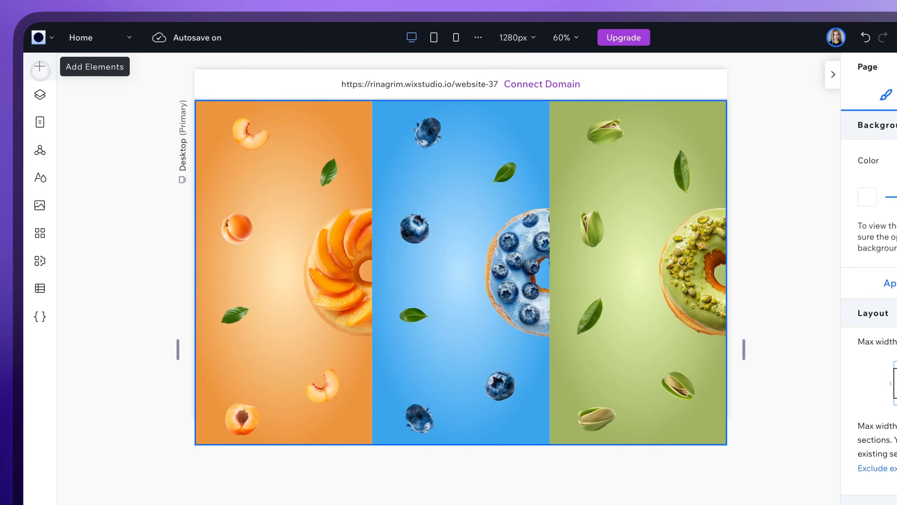
# Step: Add a title to the orange item and set its font to Summer Dream Sans Demo
pyautogui.click(91, 54)
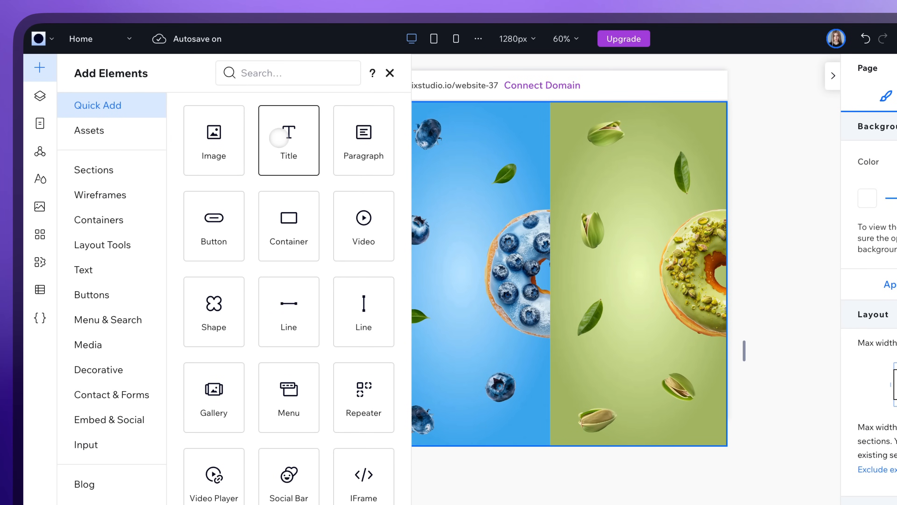
pyautogui.moveTo(279, 138); pyautogui.dragTo(262, 240)
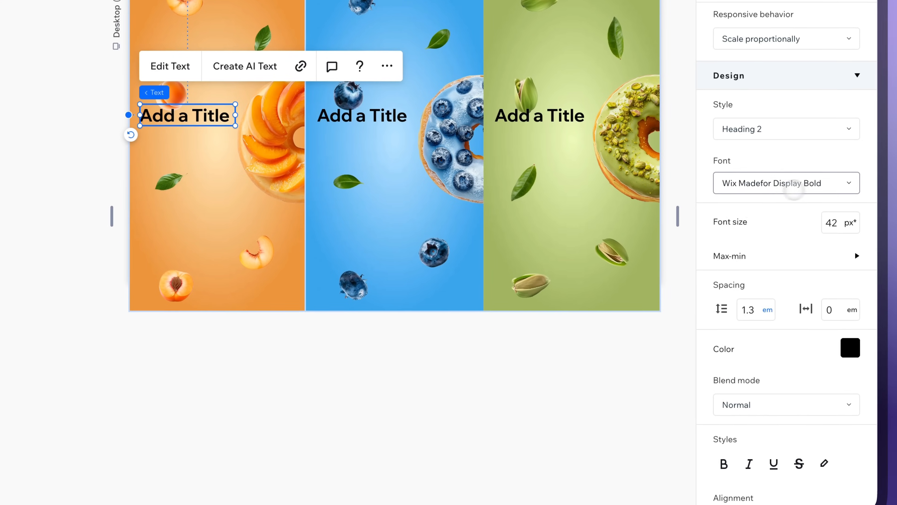
pyautogui.click(794, 188)
pyautogui.write('Summer Dream Sans Demo')
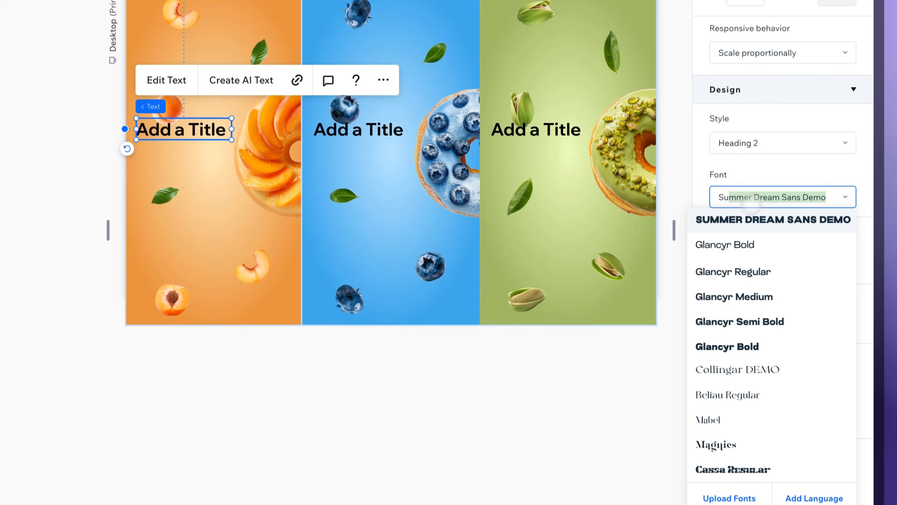
pyautogui.click(750, 218)
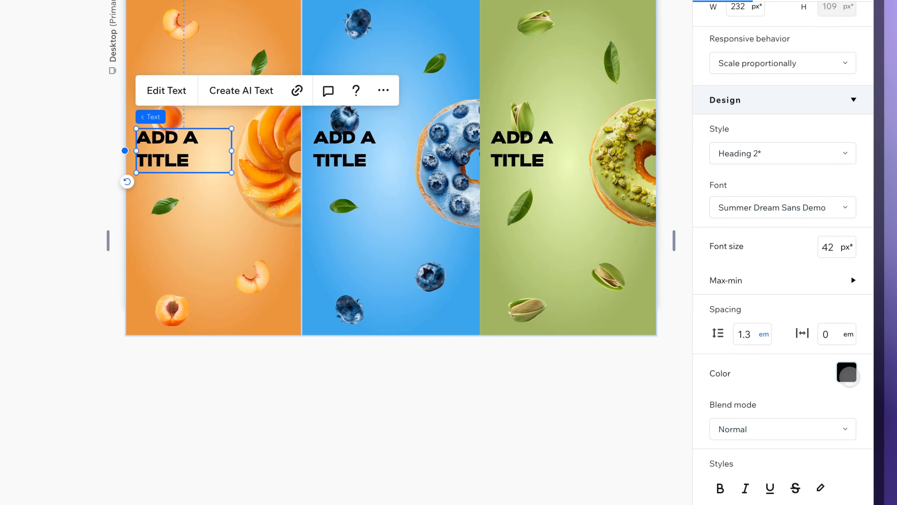
# Step: Color the title white and set its font size to 110 px
pyautogui.click(847, 372)
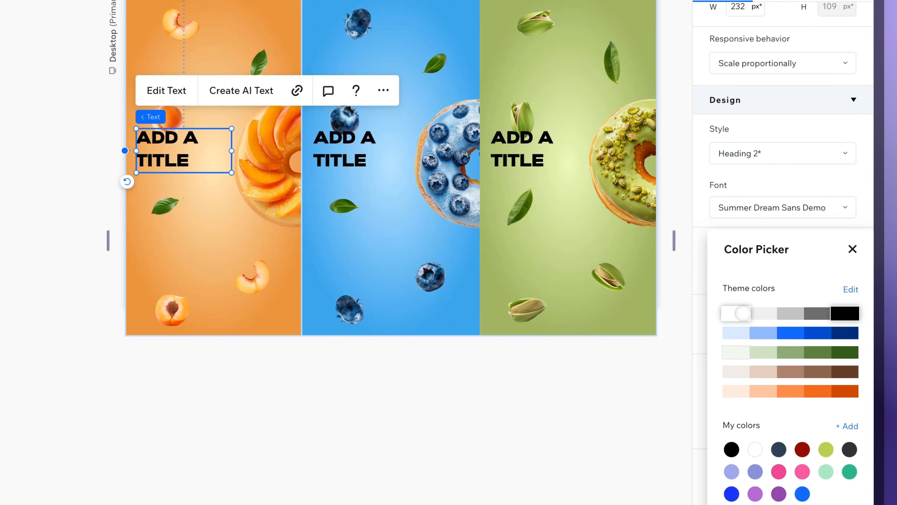
pyautogui.click(743, 314)
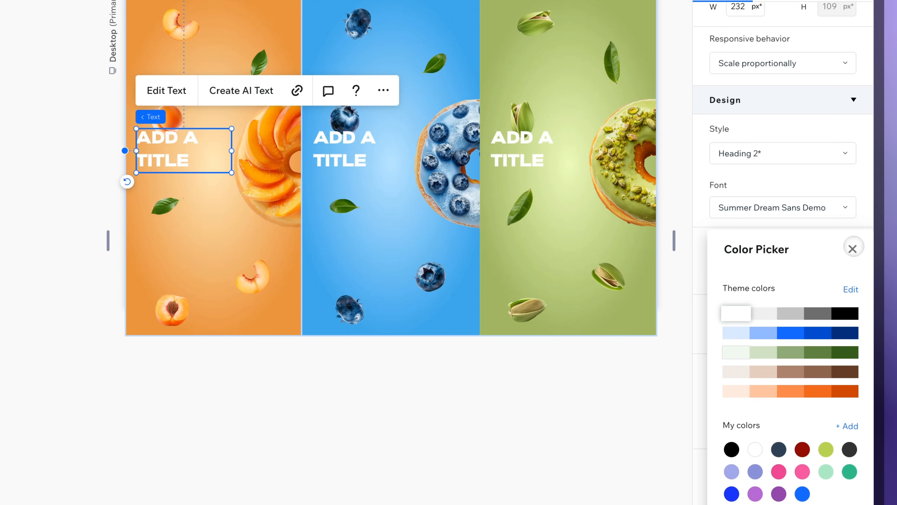
pyautogui.click(853, 249)
pyautogui.click(828, 249)
pyautogui.write('110')
pyautogui.press('Return')
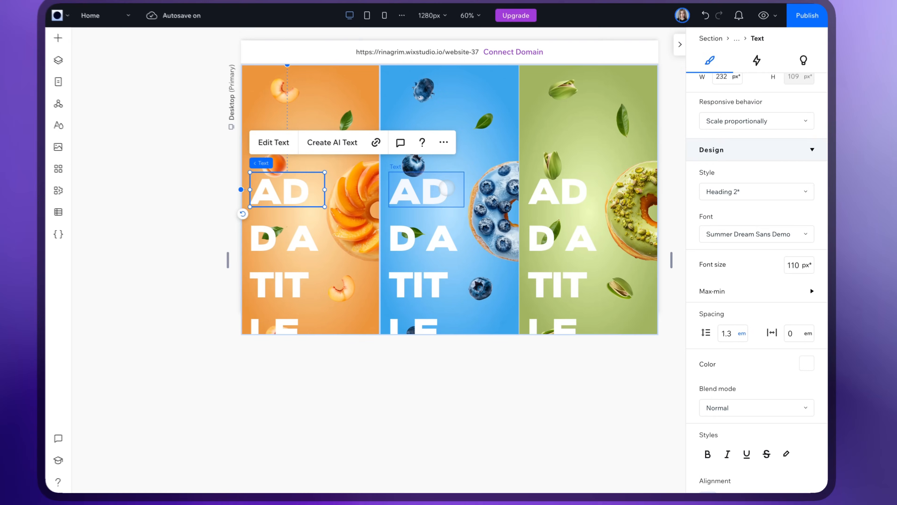
# Step: Rotate the title 90 degrees counterclockwise and widen its text box to about 688 px
pyautogui.moveTo(240, 365); pyautogui.dragTo(386, 309)
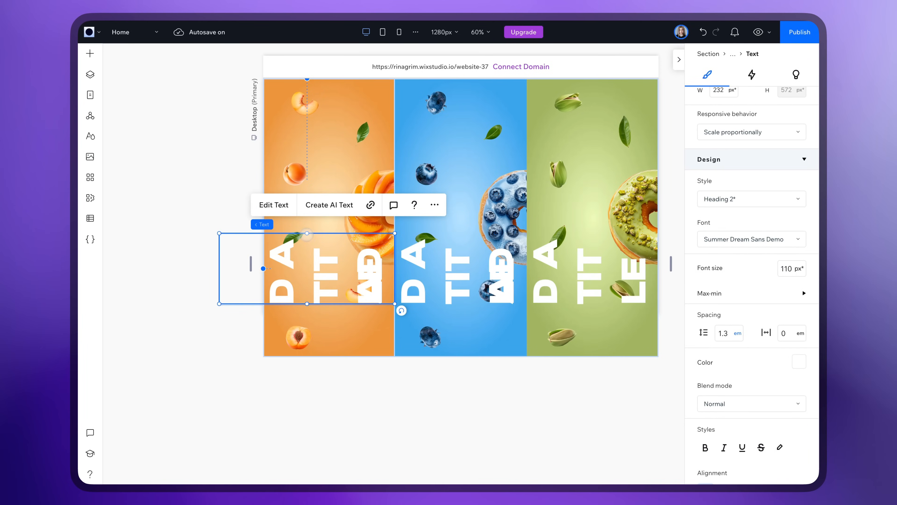
pyautogui.moveTo(307, 233); pyautogui.dragTo(310, 93)
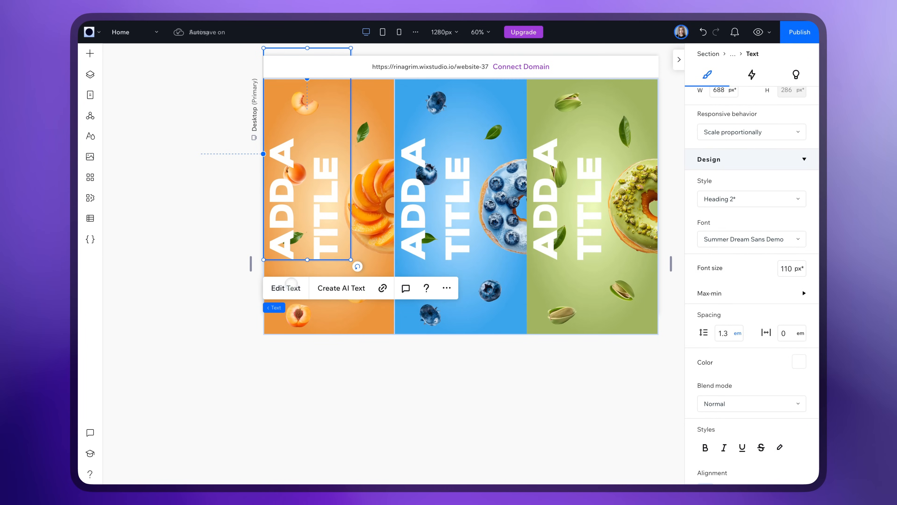
# Step: Change the orange item's title text to PEACH
pyautogui.click(285, 288)
pyautogui.write('PEAC')
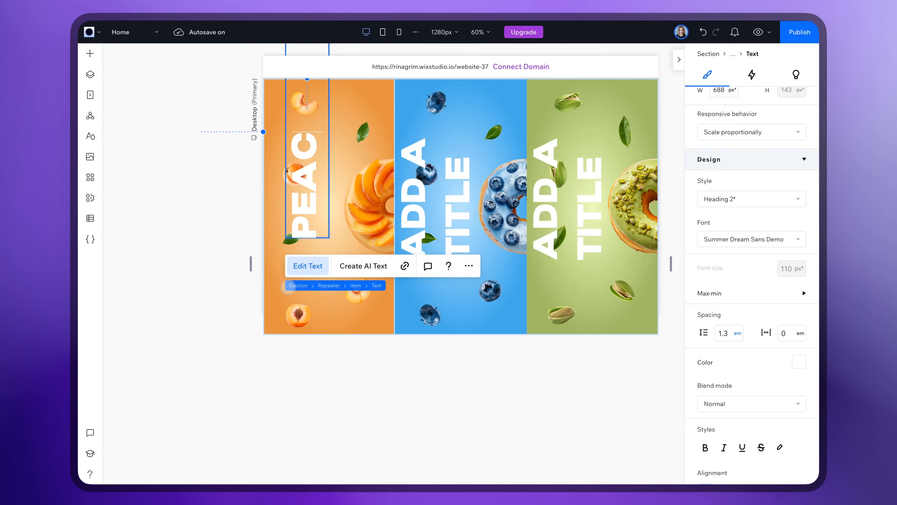
pyautogui.write('H')
pyautogui.click(157, 255)
# Step: Center the PEACH title vertically within the orange item and center-align its text
pyautogui.click(757, 97)
pyautogui.scroll(-5, 752, 341)
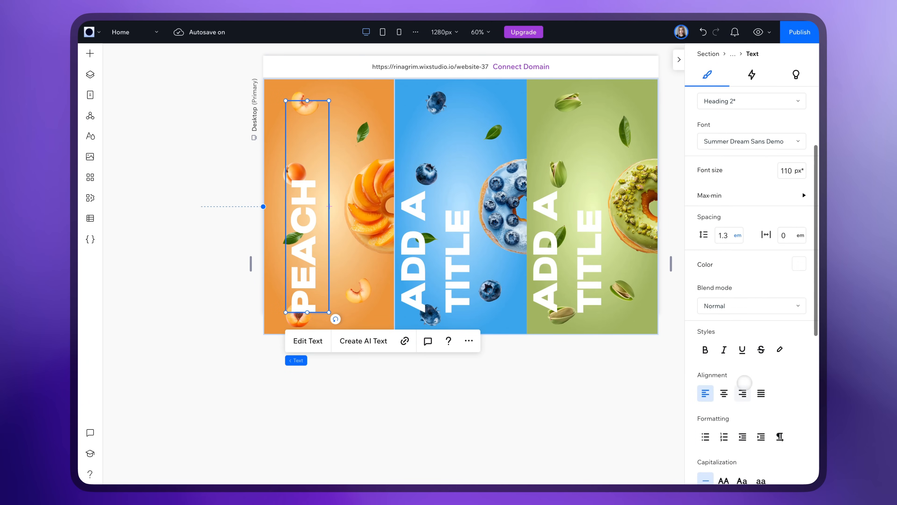
pyautogui.click(724, 393)
# Step: Move the PEACH title closer to the orange item's left edge and extend its text box at both ends to about 806 px
pyautogui.moveTo(302, 211); pyautogui.dragTo(289, 211)
pyautogui.moveTo(295, 312); pyautogui.dragTo(294, 330)
pyautogui.moveTo(294, 101); pyautogui.dragTo(294, 82)
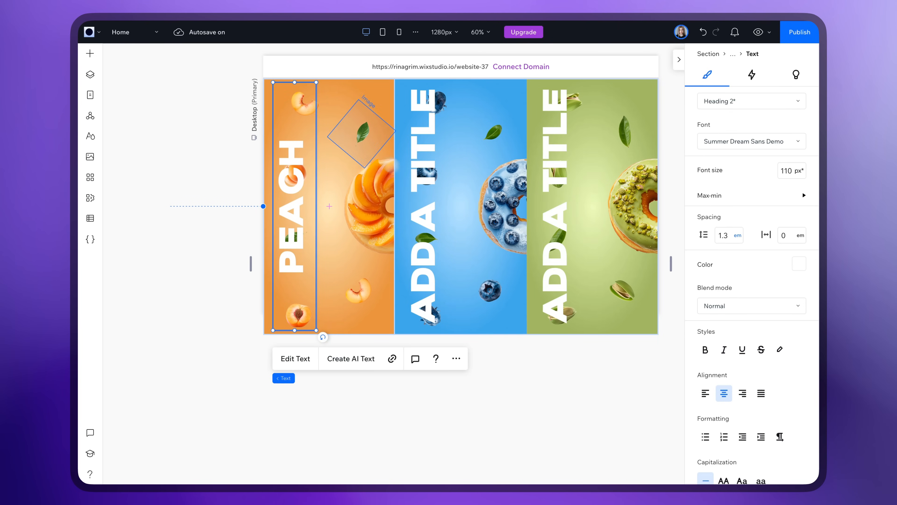
# Step: Change the blue item's title text to BLUEBERRY
pyautogui.click(435, 226)
pyautogui.click(420, 359)
pyautogui.write('BLUEBERRY')
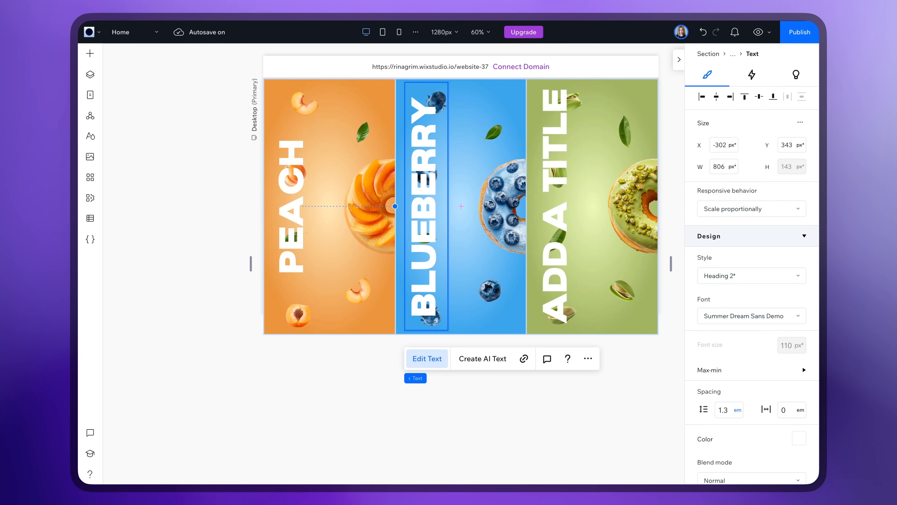
pyautogui.click(583, 422)
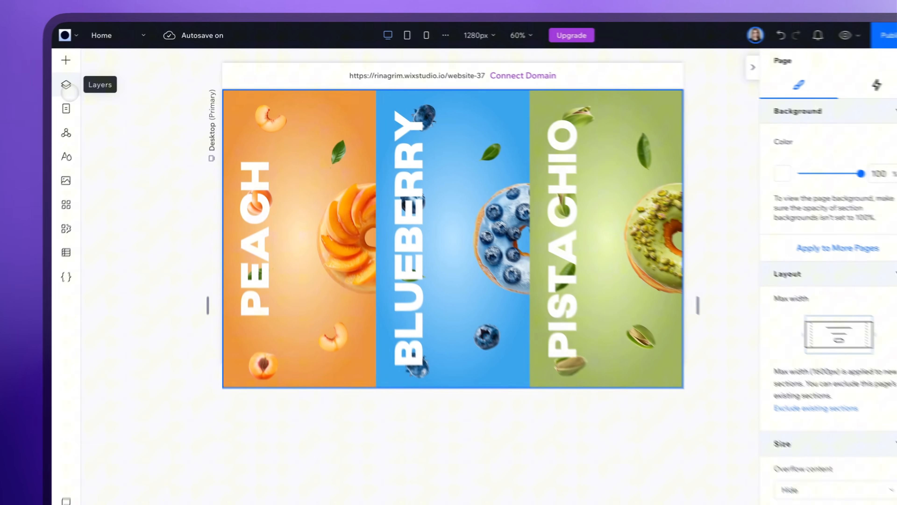
# Step: Add a Move hover animation to the orange item that animates its donut Container
pyautogui.click(90, 74)
pyautogui.click(159, 219)
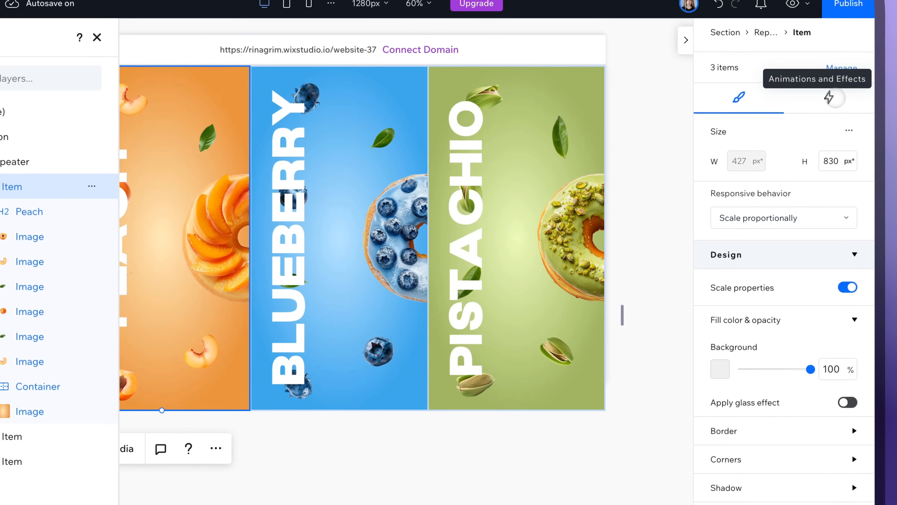
pyautogui.click(835, 98)
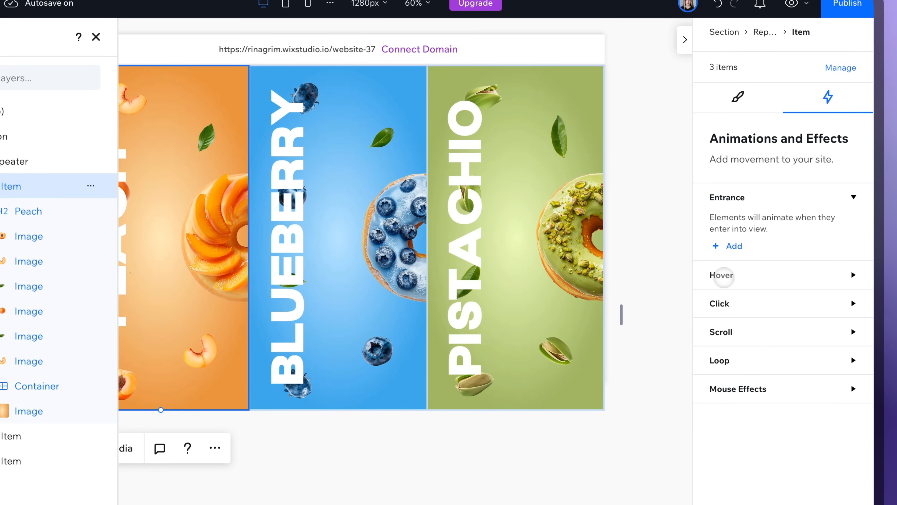
pyautogui.click(827, 277)
pyautogui.click(734, 324)
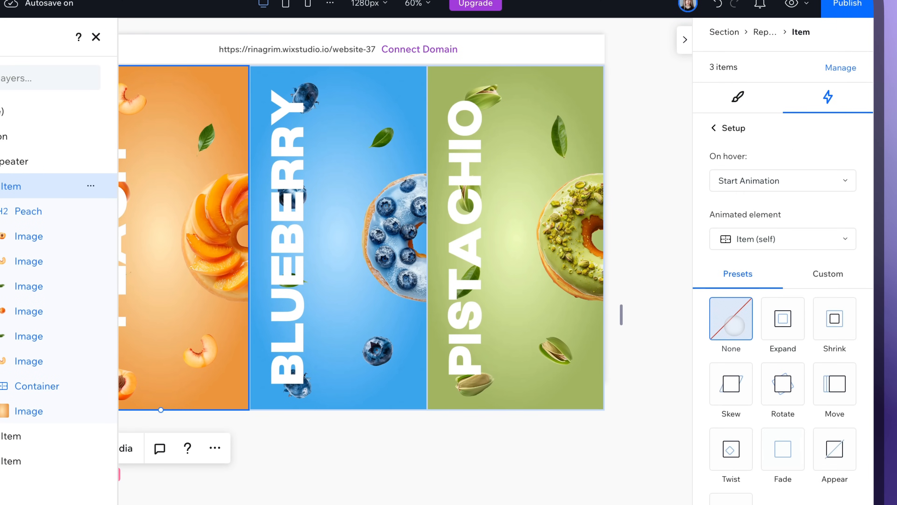
pyautogui.click(771, 240)
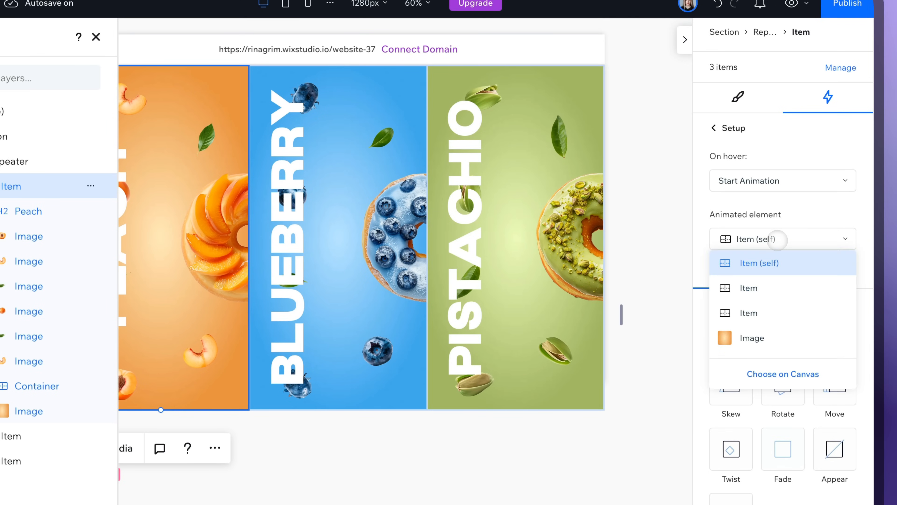
pyautogui.click(757, 373)
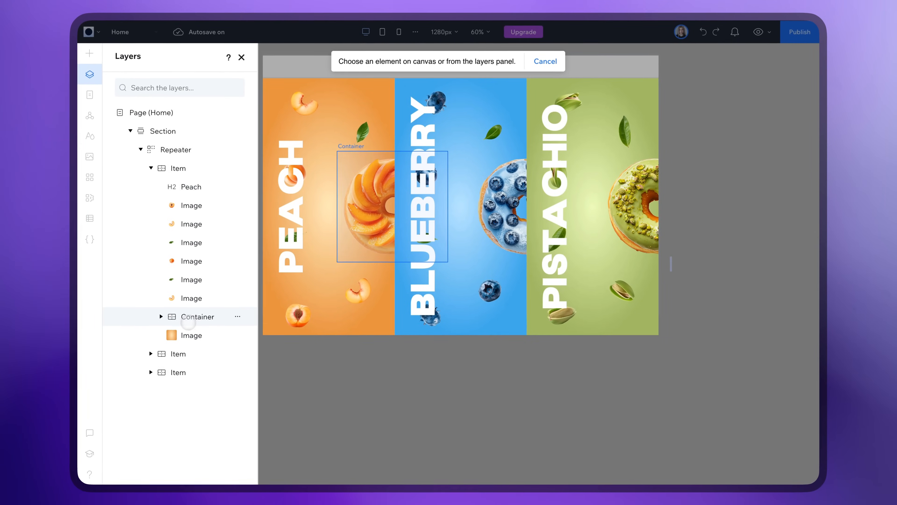
pyautogui.click(160, 326)
pyautogui.click(786, 316)
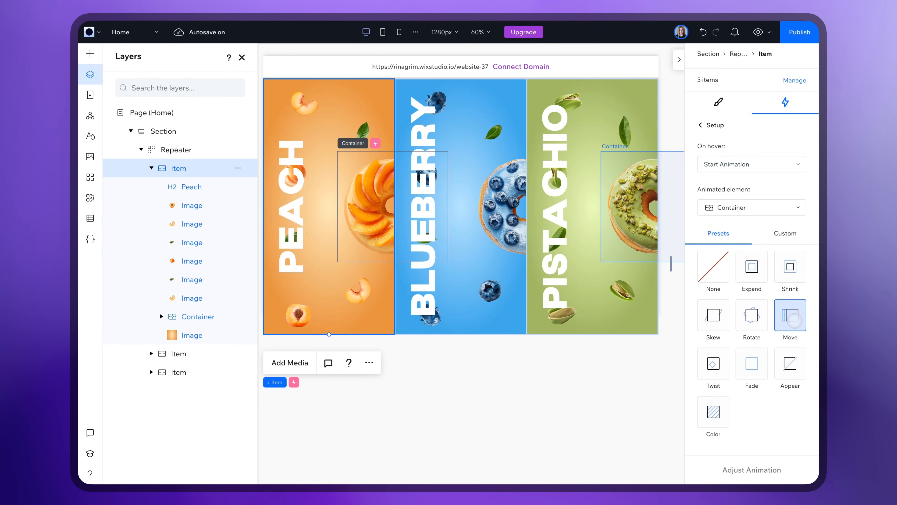
# Step: Set the donut container's Move animation to a 270° angle and a distance of 60%
pyautogui.click(746, 469)
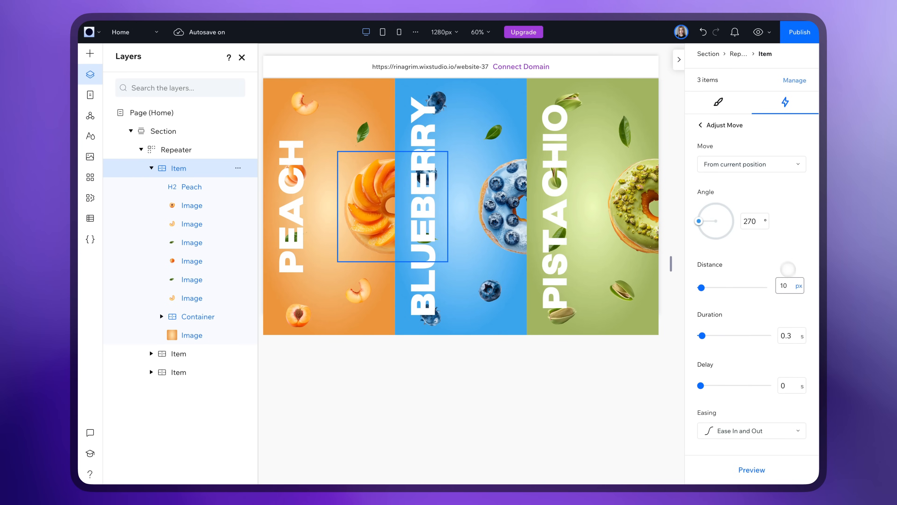
pyautogui.click(787, 286)
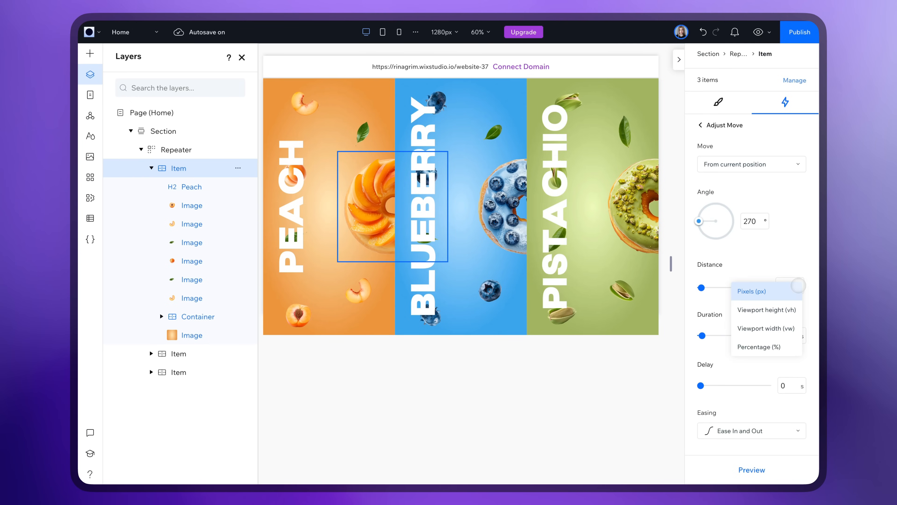
pyautogui.click(776, 343)
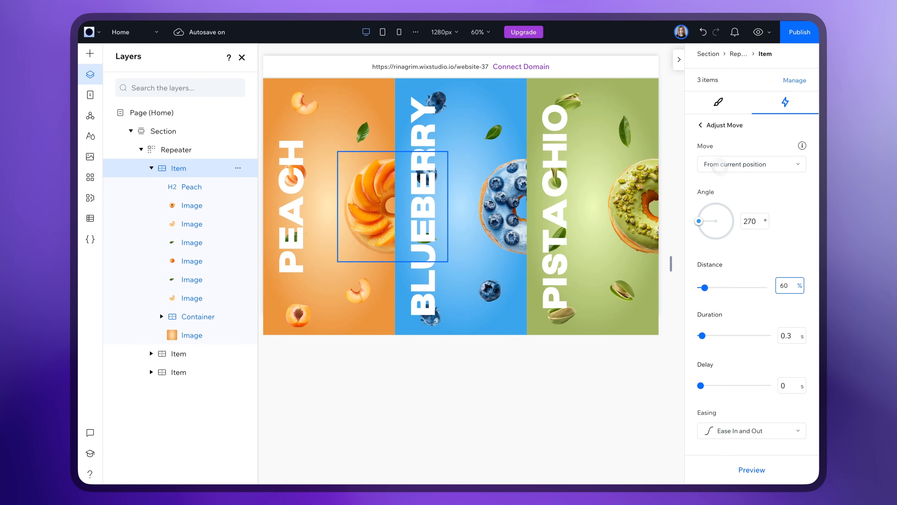
pyautogui.click(700, 125)
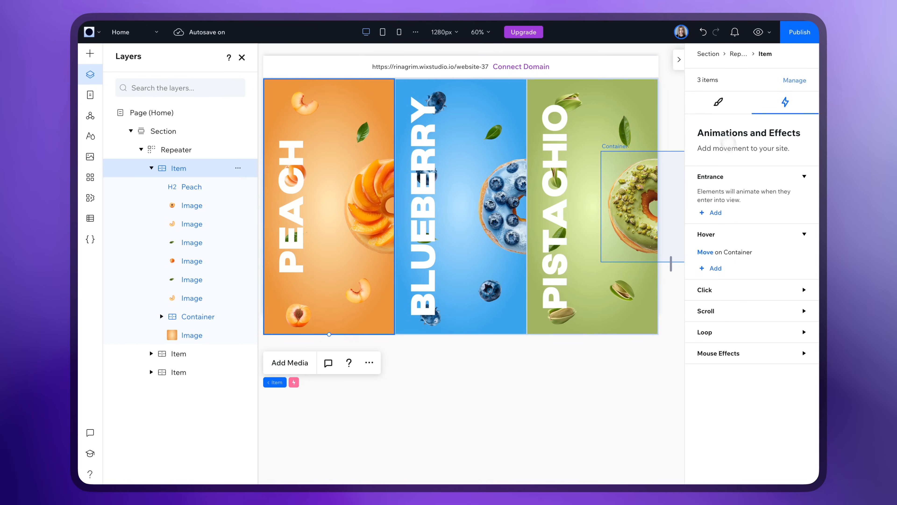
# Step: Add a Rotate hover animation to the orange item's donut image, with angle 270°, direction Left and duration 0.8 s
pyautogui.click(713, 268)
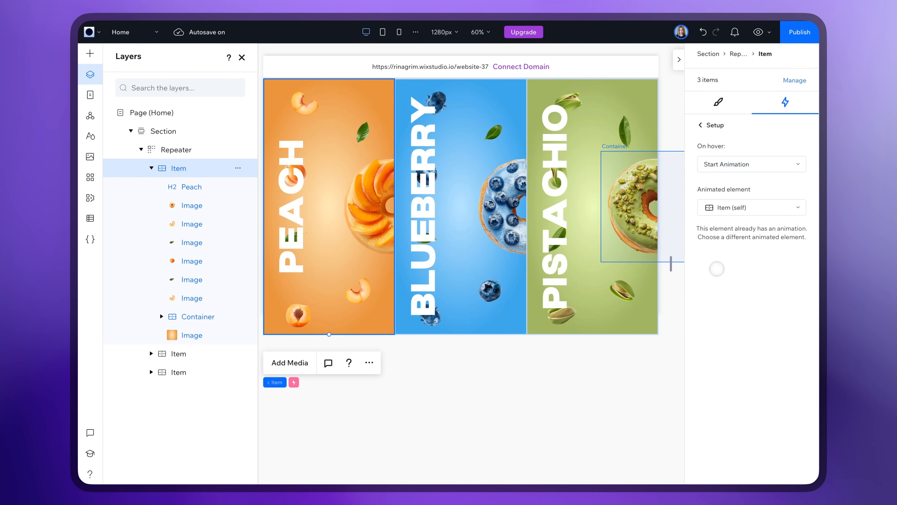
pyautogui.click(718, 214)
pyautogui.scroll(-5, 723, 214)
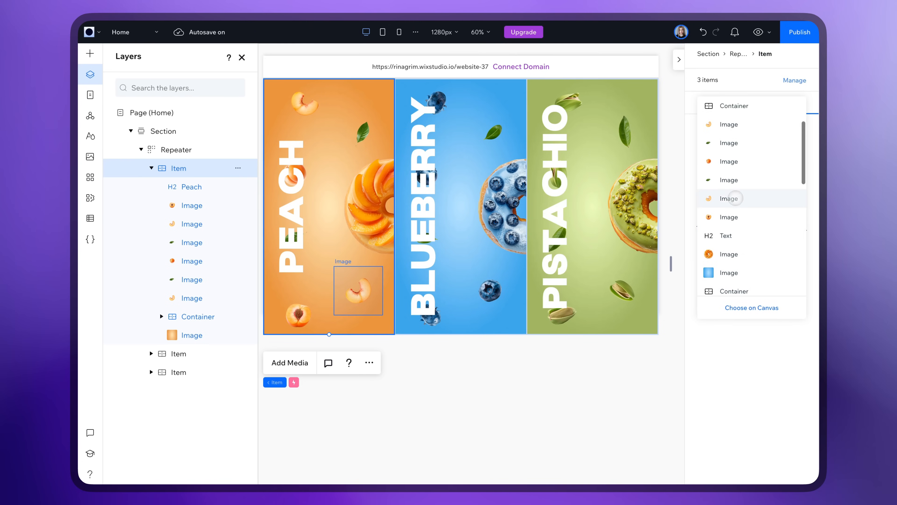
pyautogui.click(739, 225)
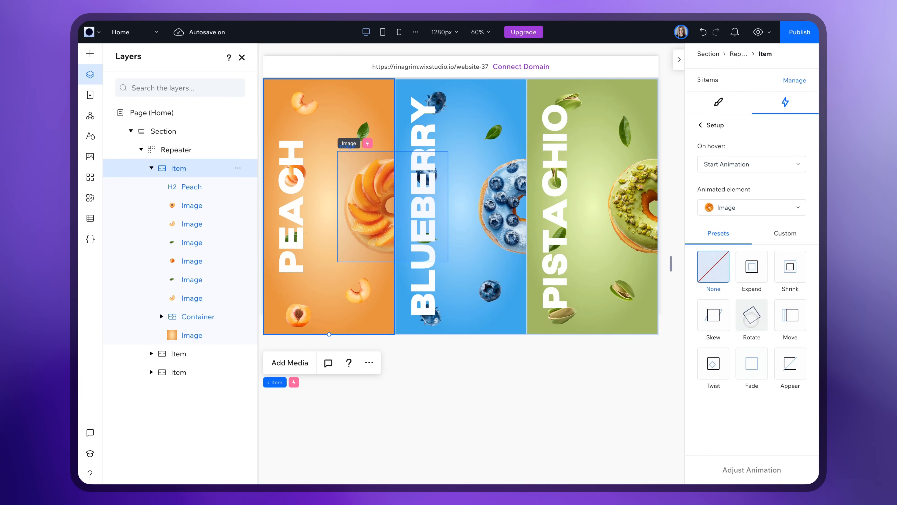
pyautogui.click(747, 310)
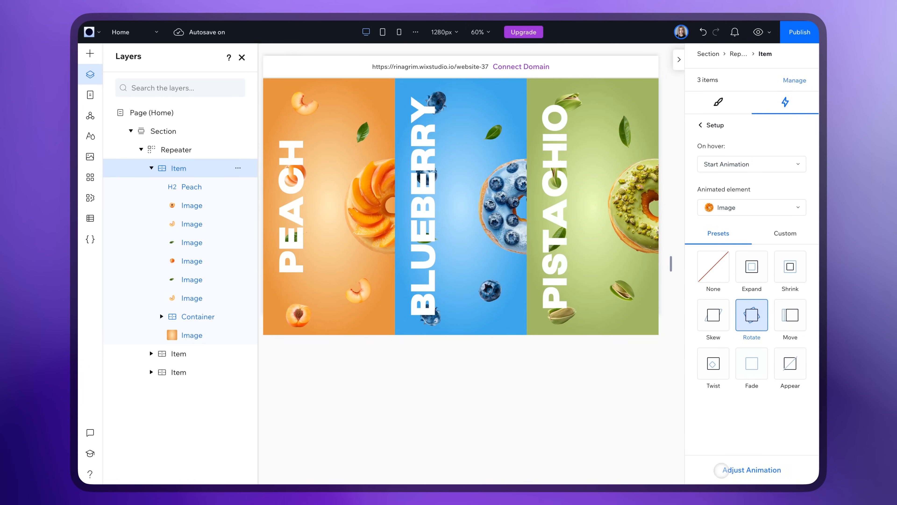
pyautogui.click(738, 470)
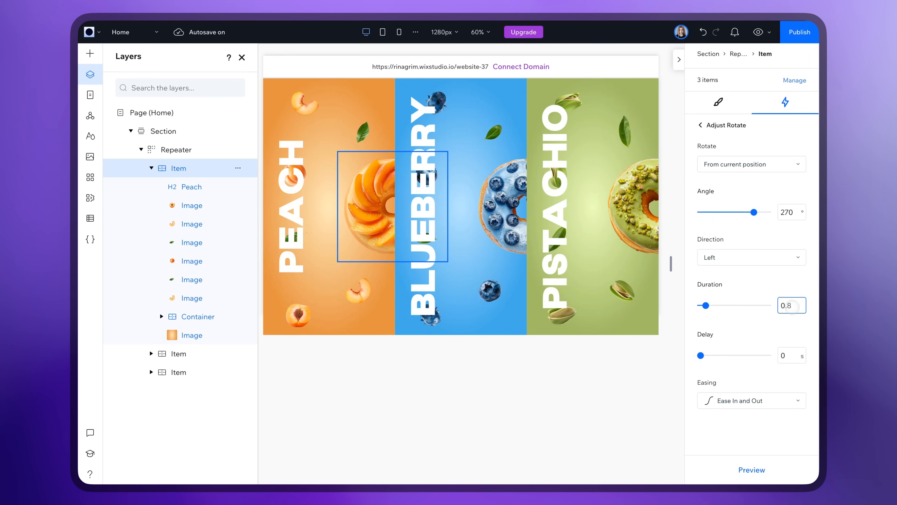
pyautogui.click(726, 125)
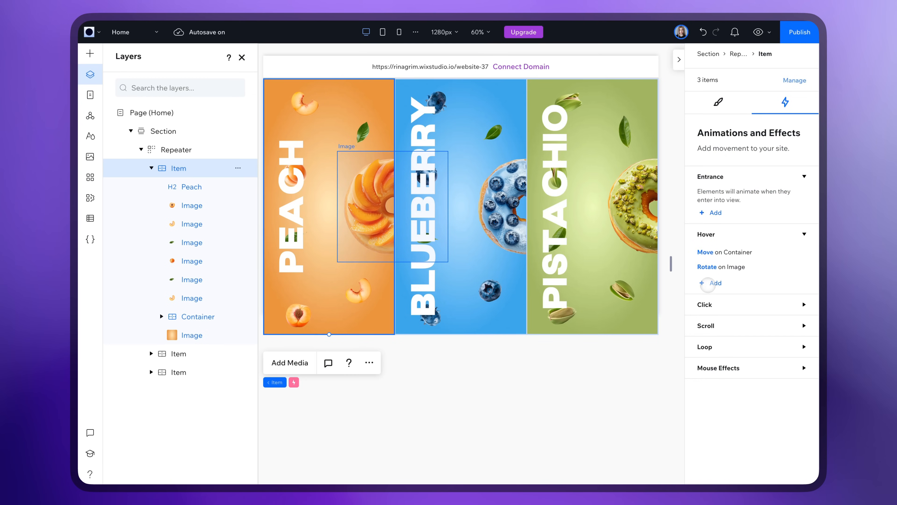
# Step: Add another hover animation to the orange item, applying the Move preset to the peach slice above the PEACH title
pyautogui.click(717, 283)
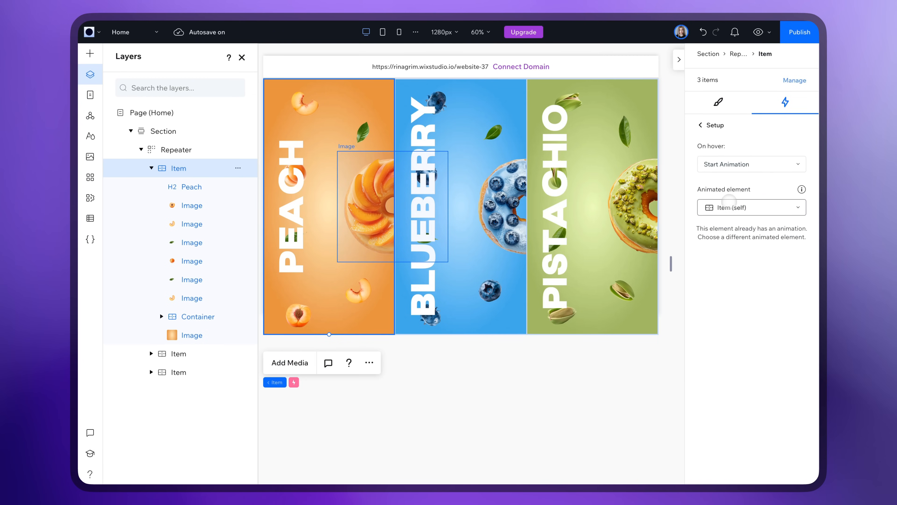
pyautogui.click(729, 206)
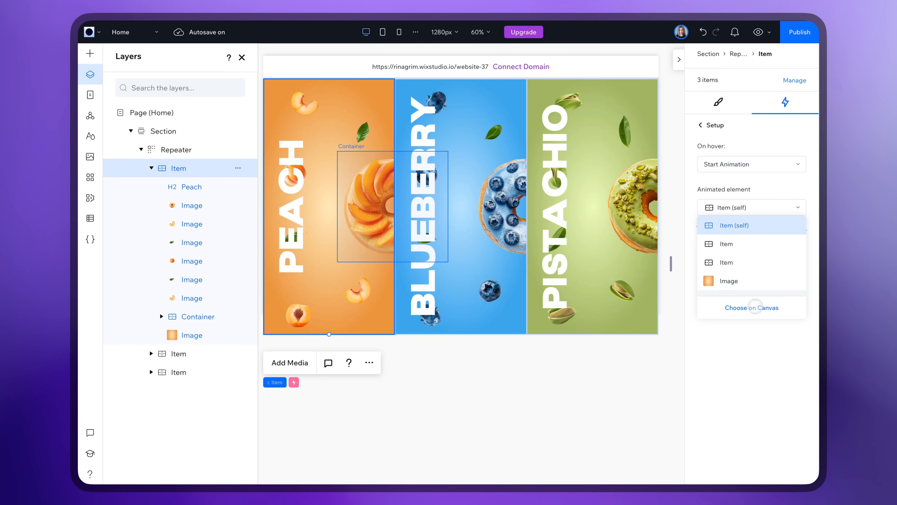
pyautogui.click(755, 306)
pyautogui.click(190, 298)
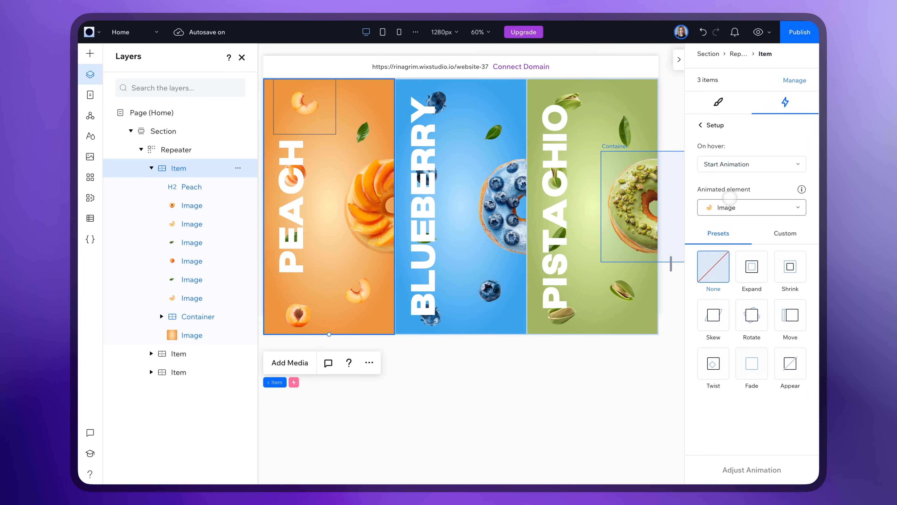
pyautogui.click(791, 316)
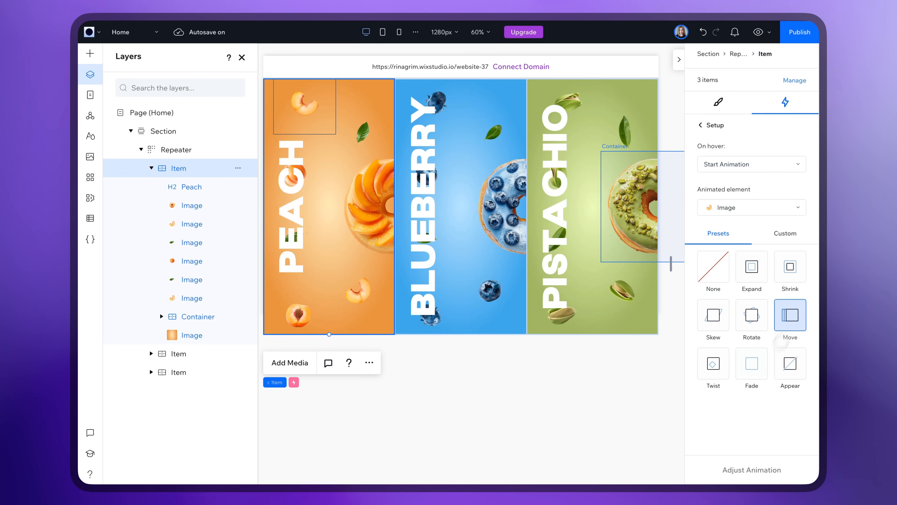
# Step: Make the upper peach slice move in to its current position at 125°, over 250 px, with a 0.8 s duration
pyautogui.click(750, 470)
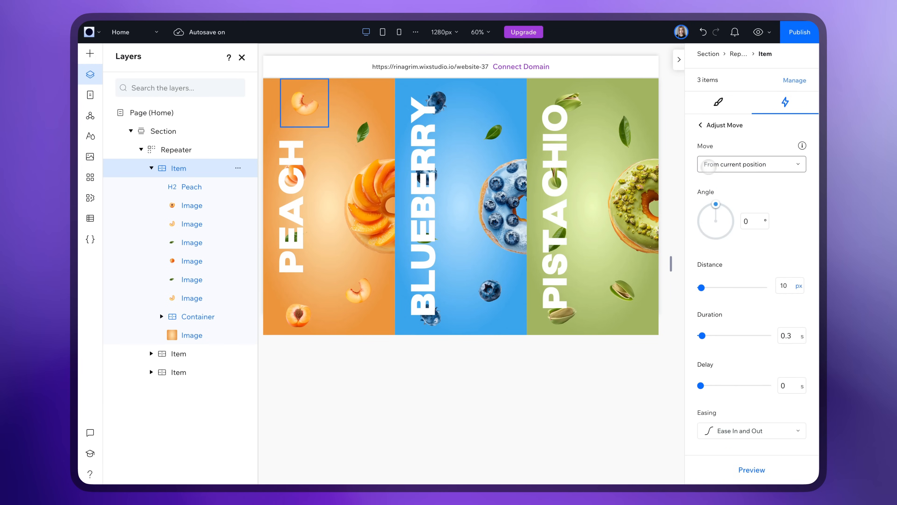
pyautogui.click(740, 169)
pyautogui.click(736, 192)
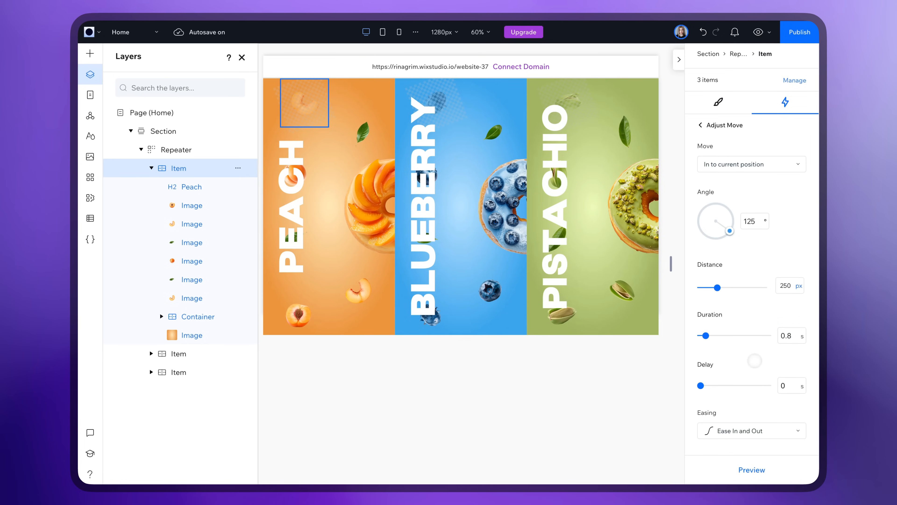
pyautogui.click(729, 128)
# Step: Add a Move hover animation to the leaf above the orange item's donut
pyautogui.click(717, 260)
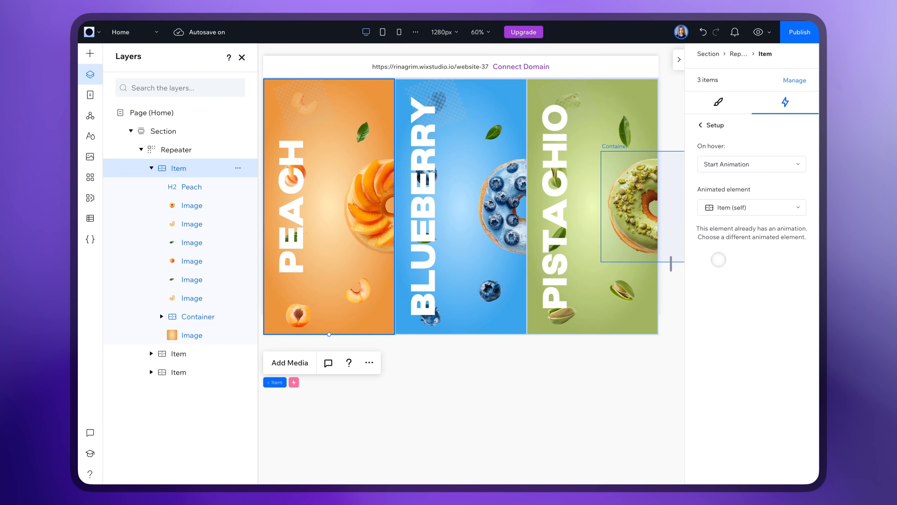
pyautogui.click(731, 209)
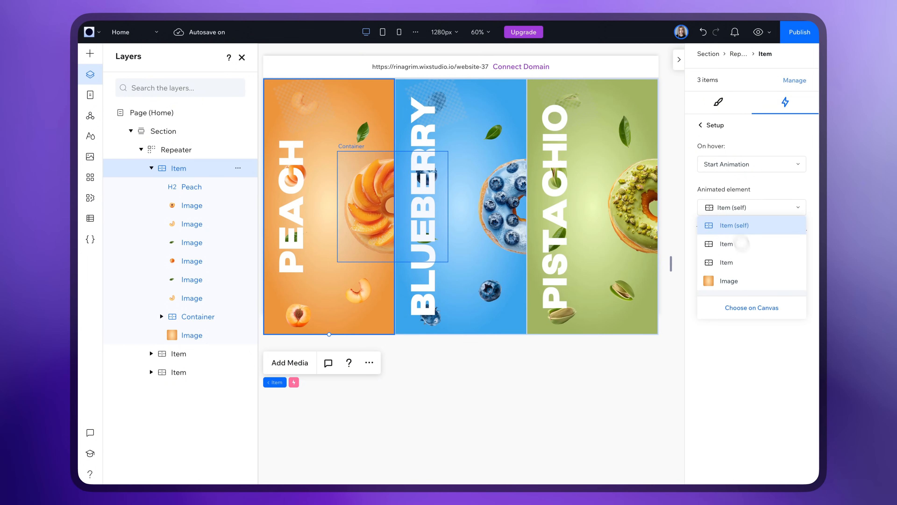
pyautogui.click(737, 308)
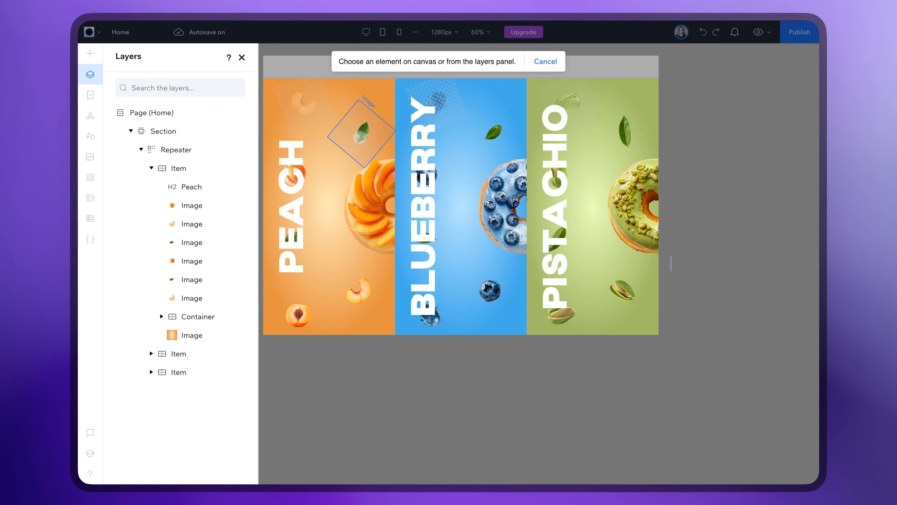
pyautogui.click(361, 132)
pyautogui.click(790, 315)
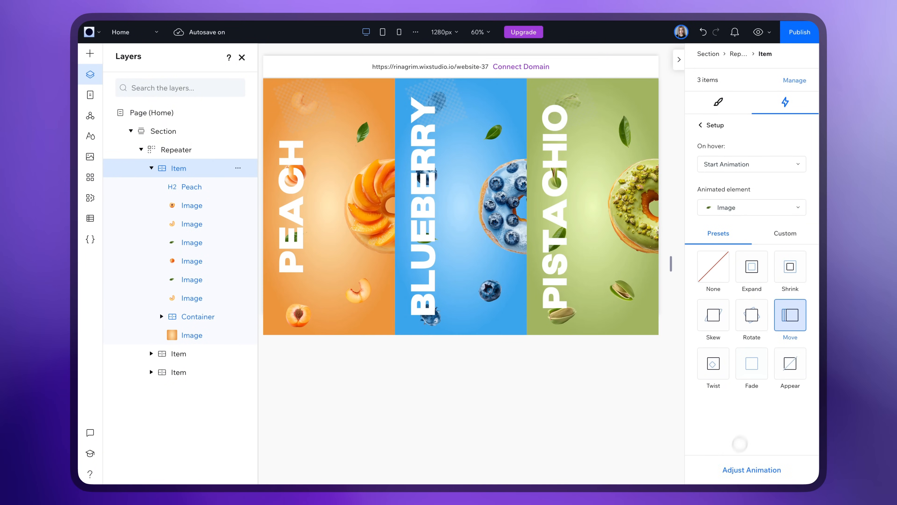
# Step: Make the upper leaf move in to its current position at 235°, over 200 px, with a 0.8 s duration
pyautogui.click(746, 470)
pyautogui.click(751, 164)
pyautogui.click(721, 198)
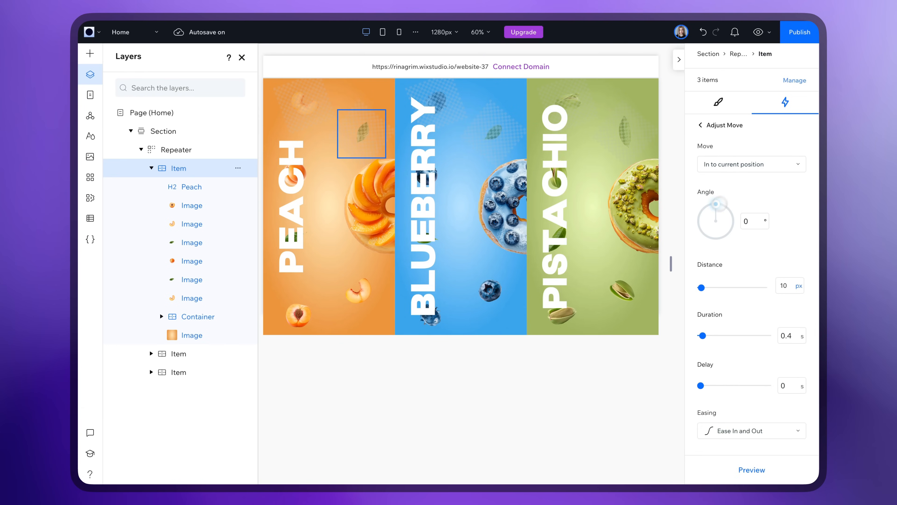
pyautogui.moveTo(716, 204); pyautogui.dragTo(701, 231)
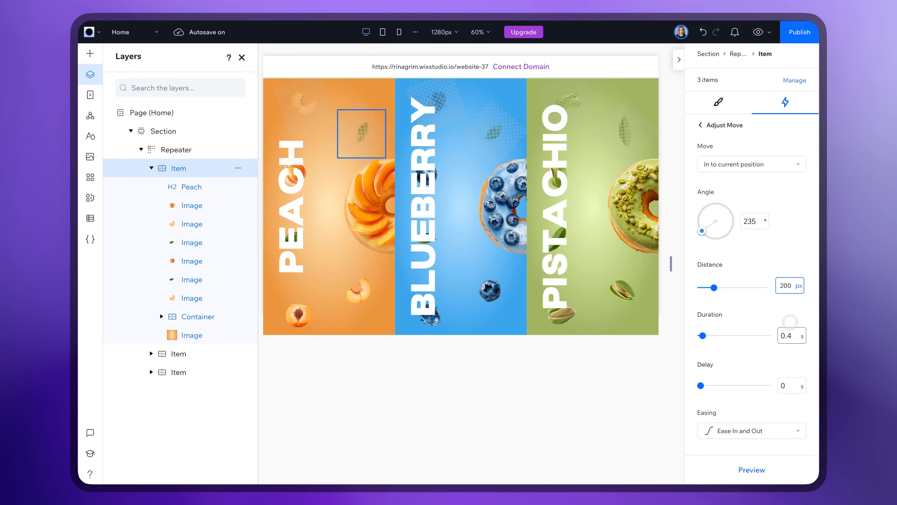
pyautogui.press('BackSpace')
pyautogui.write('8')
pyautogui.press('Return')
pyautogui.click(701, 125)
# Step: Add a Move hover animation to the peach image behind the PEACH title, moving in to its current position
pyautogui.click(716, 275)
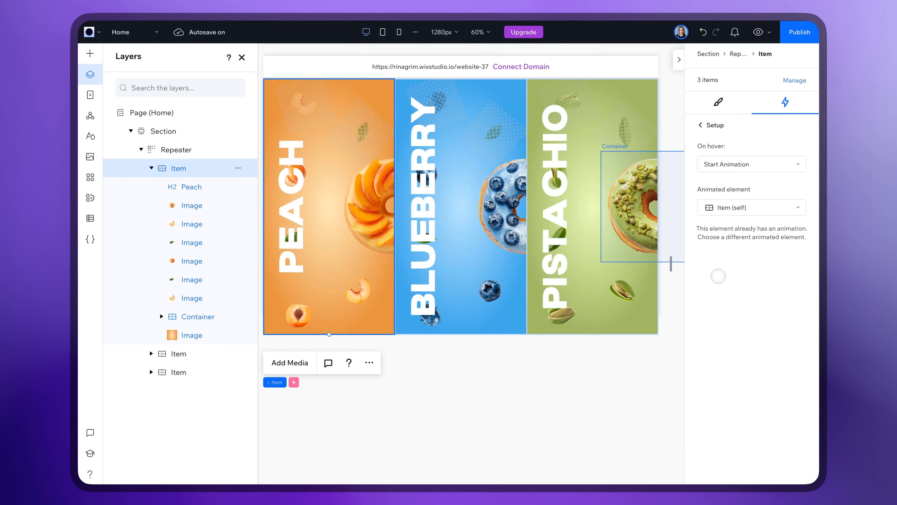
pyautogui.click(735, 208)
pyautogui.click(752, 307)
pyautogui.click(191, 261)
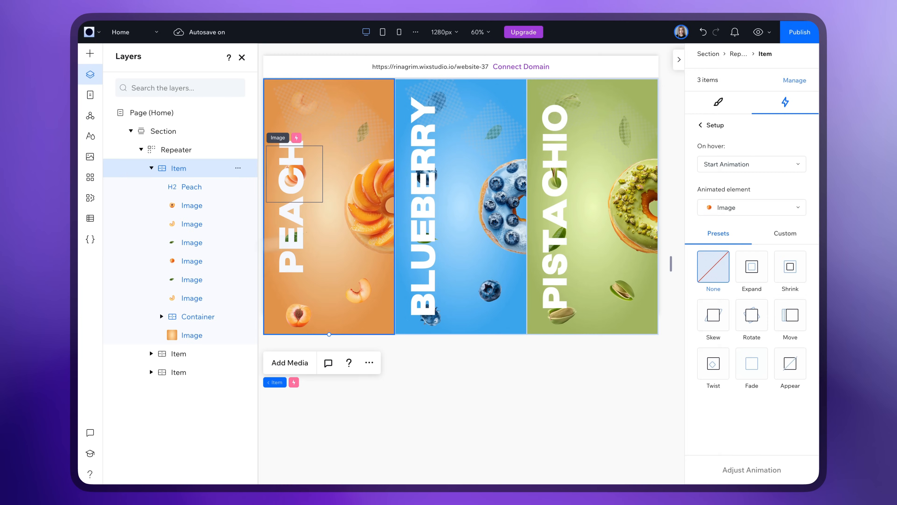
pyautogui.click(790, 315)
pyautogui.click(752, 470)
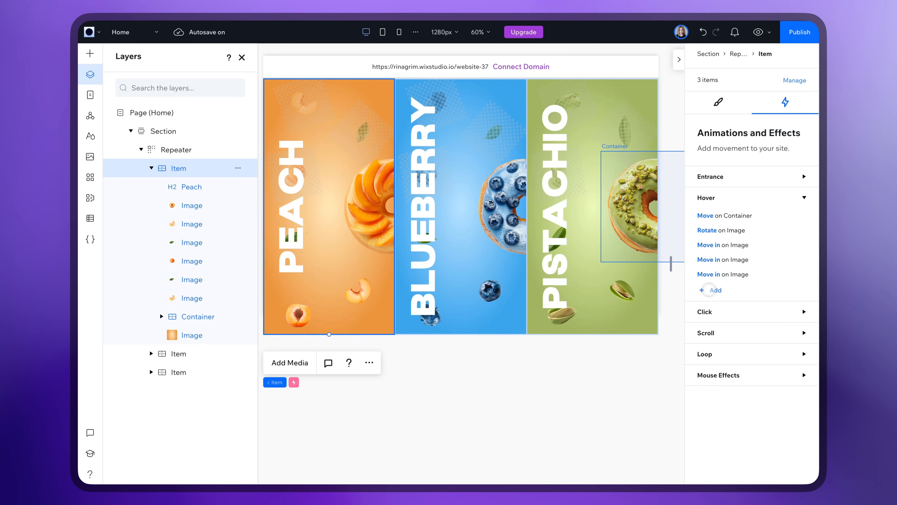
# Step: Add a Move hover animation to the leaf image behind the PEACH title
pyautogui.click(741, 203)
pyautogui.click(739, 308)
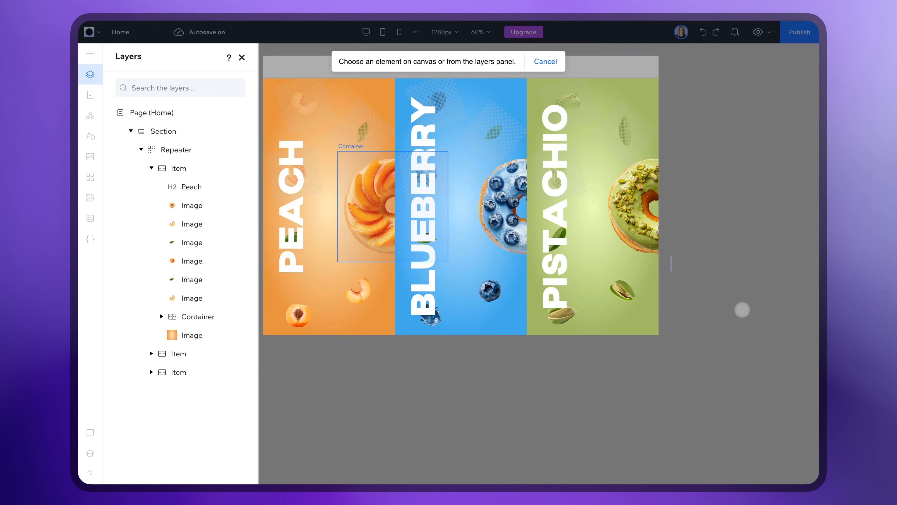
pyautogui.click(191, 243)
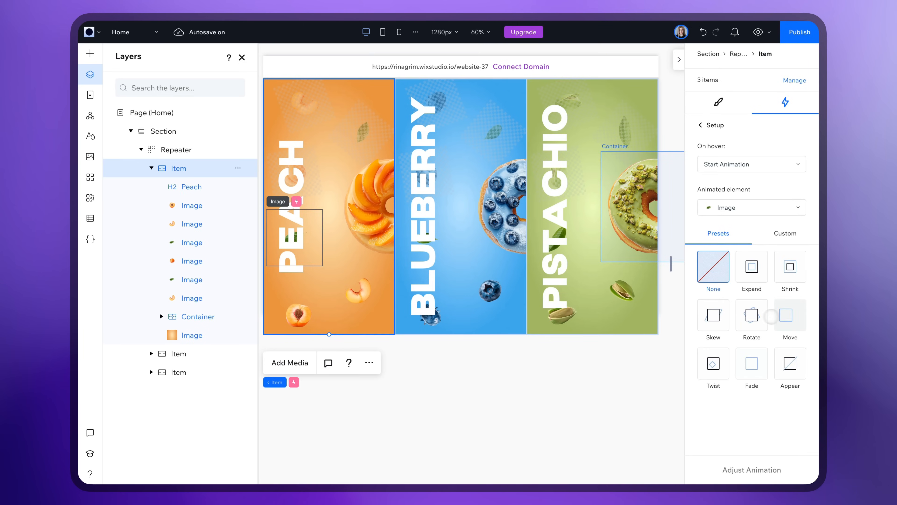
pyautogui.click(792, 320)
# Step: Make the leaf behind the PEACH title move in to its current position at 240° over 200 px
pyautogui.click(727, 470)
pyautogui.click(757, 160)
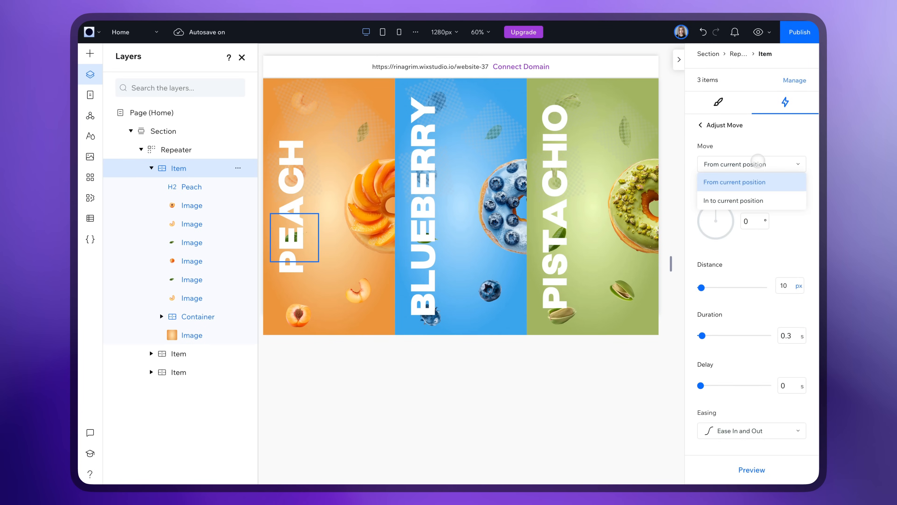
pyautogui.click(739, 200)
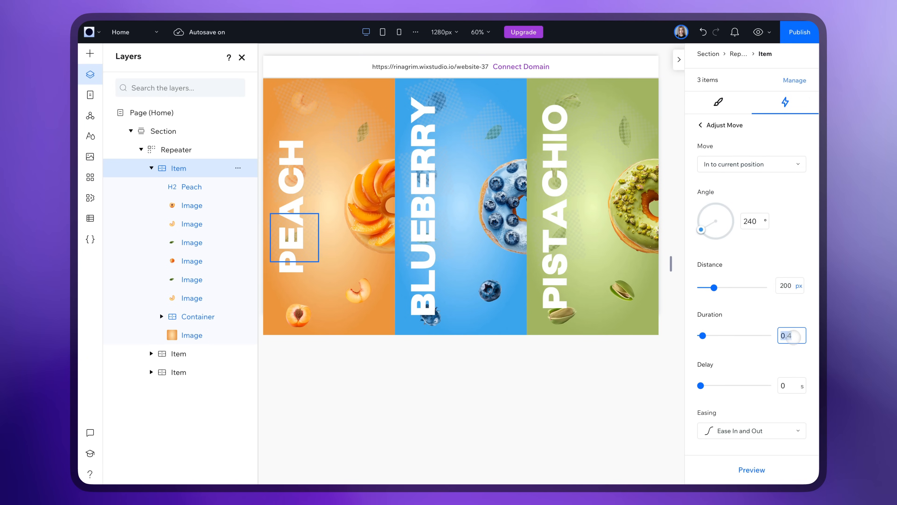
pyautogui.click(717, 130)
pyautogui.click(717, 129)
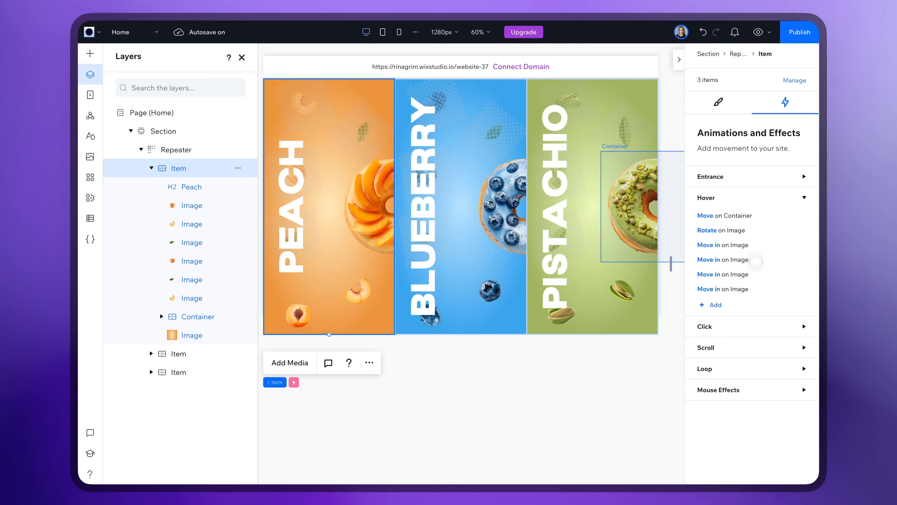
# Step: Add a Move hover animation to the peach slice below the orange item's donut
pyautogui.click(716, 305)
pyautogui.click(731, 208)
pyautogui.click(735, 308)
pyautogui.click(189, 224)
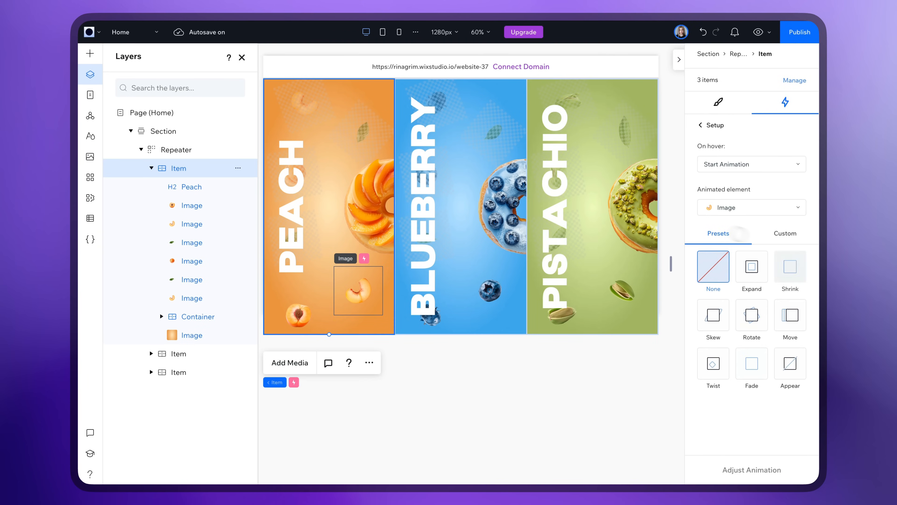
pyautogui.click(792, 318)
# Step: Make the peach slice move in to its current position at 305° over 200 px
pyautogui.click(728, 470)
pyautogui.click(738, 161)
pyautogui.click(717, 200)
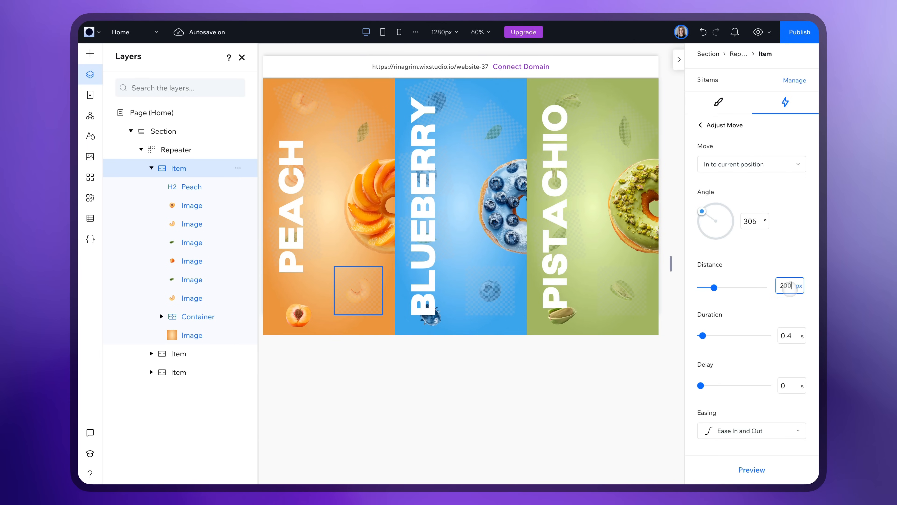
pyautogui.click(701, 125)
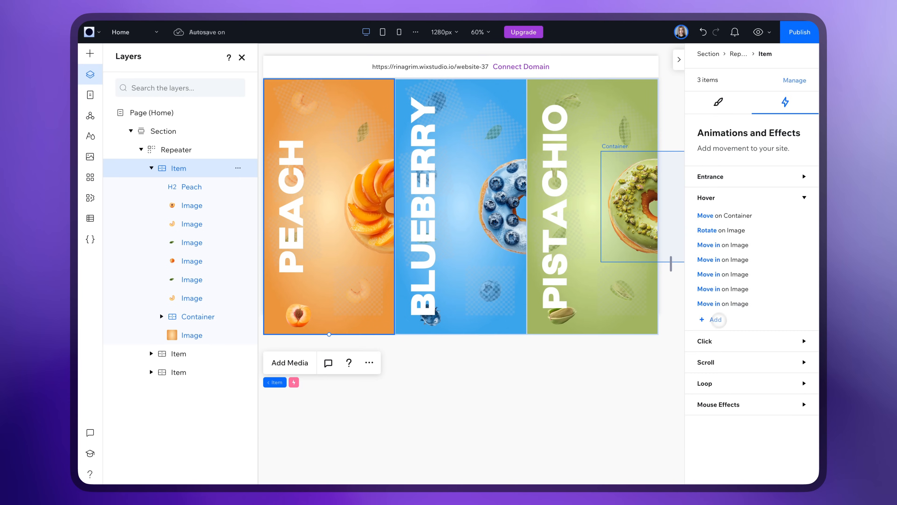
# Step: Add a Move hover animation to the halved peach image below the PEACH title
pyautogui.click(714, 320)
pyautogui.click(753, 206)
pyautogui.click(752, 307)
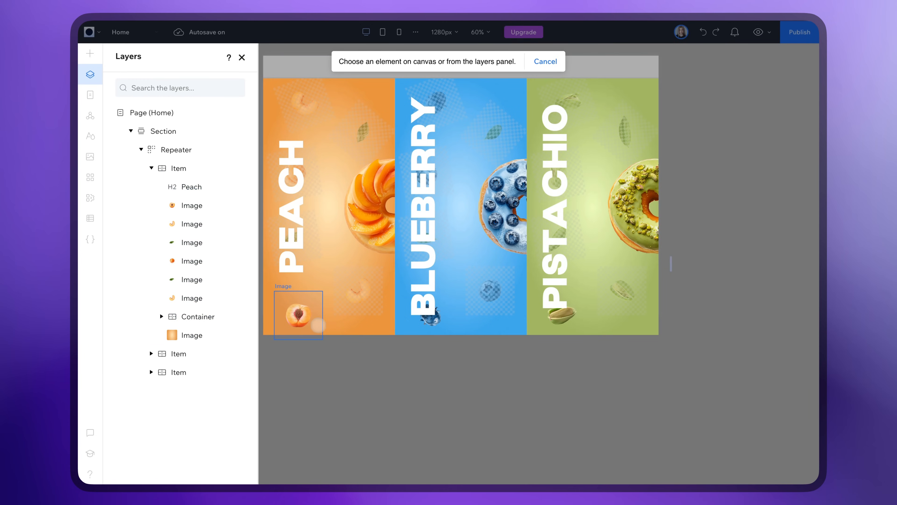
pyautogui.click(298, 315)
pyautogui.click(788, 319)
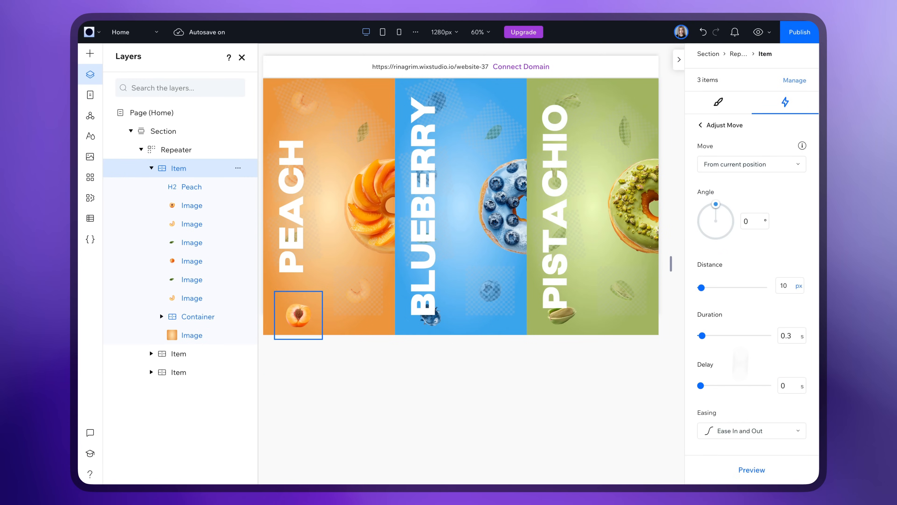
# Step: Make the halved peach move in to its current position at 205°, over 200 px, with a 0.8 s duration
pyautogui.click(752, 164)
pyautogui.click(735, 199)
pyautogui.click(785, 286)
pyautogui.write('200')
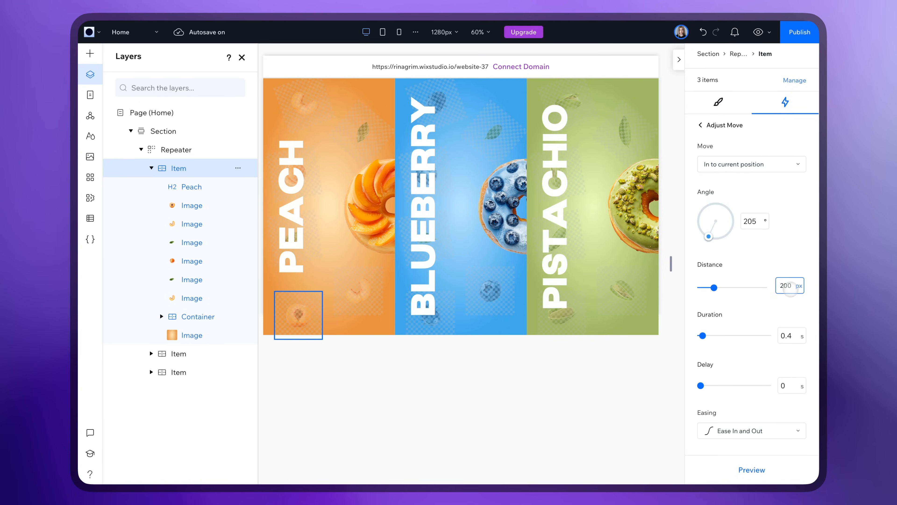
pyautogui.click(791, 335)
pyautogui.write('0.8')
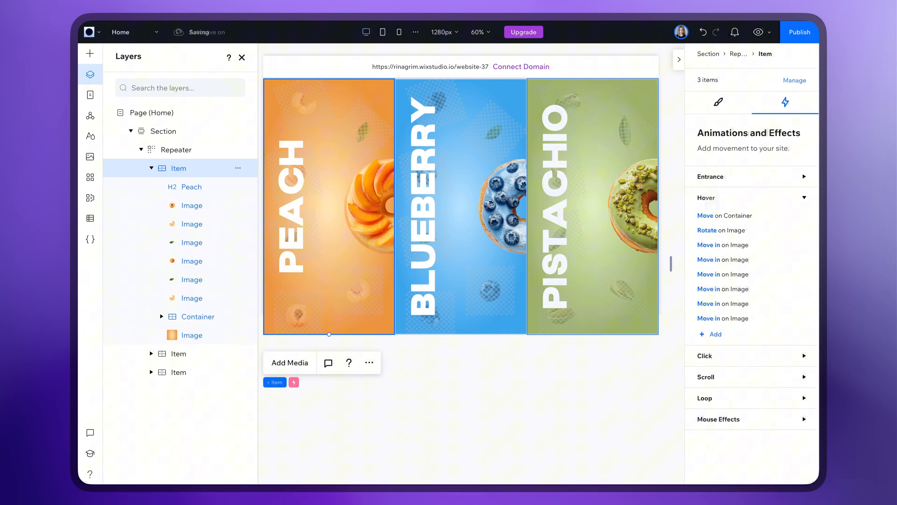
# Step: Add a Move hover animation to the PEACH title text of the orange item
pyautogui.click(719, 334)
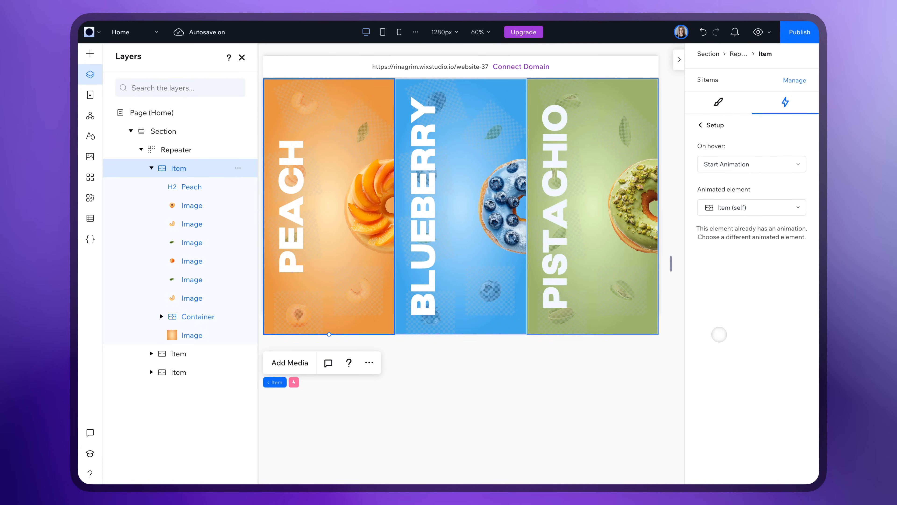
pyautogui.click(752, 207)
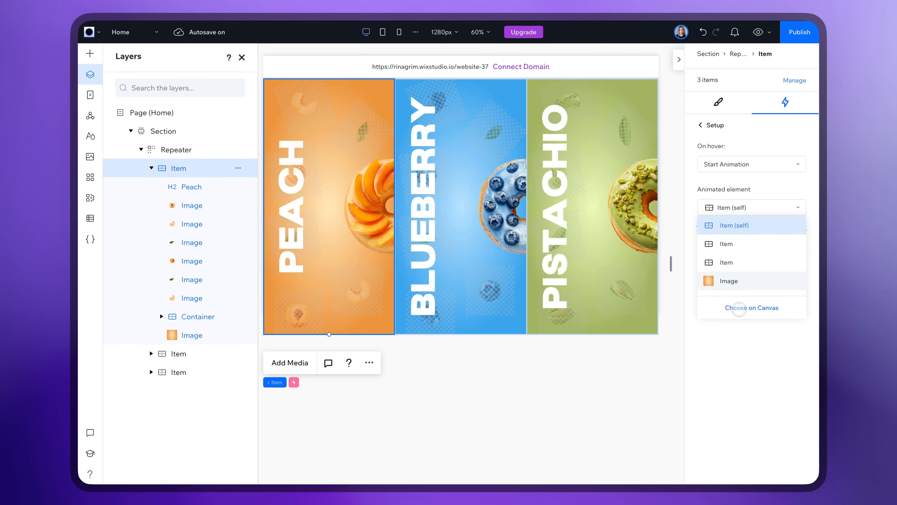
pyautogui.click(738, 306)
pyautogui.click(293, 256)
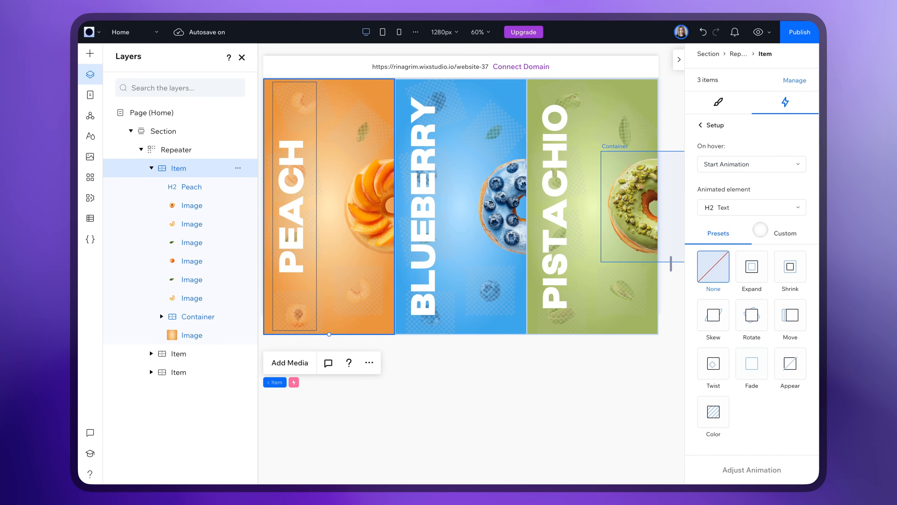
pyautogui.click(790, 315)
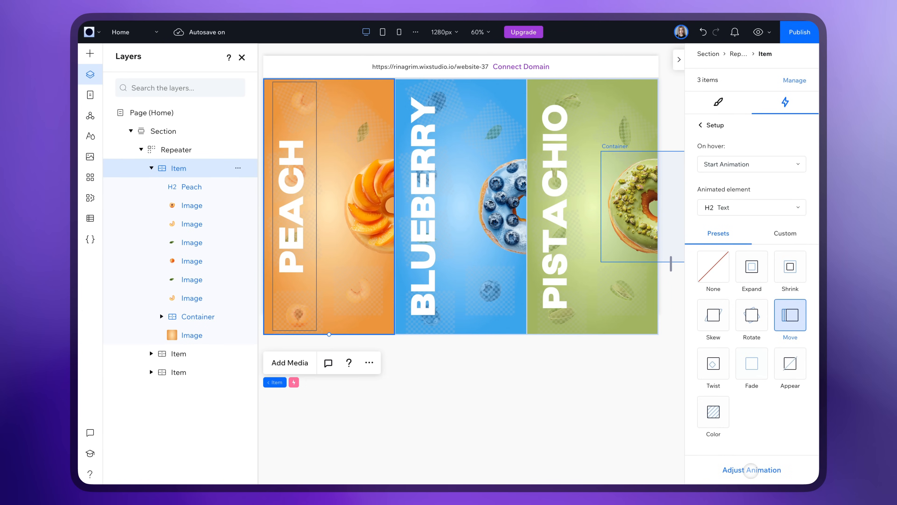
# Step: Make the PEACH title move from its current position at 270° by 100% with a 0.8 s duration, and preview the animation
pyautogui.click(750, 470)
pyautogui.click(754, 221)
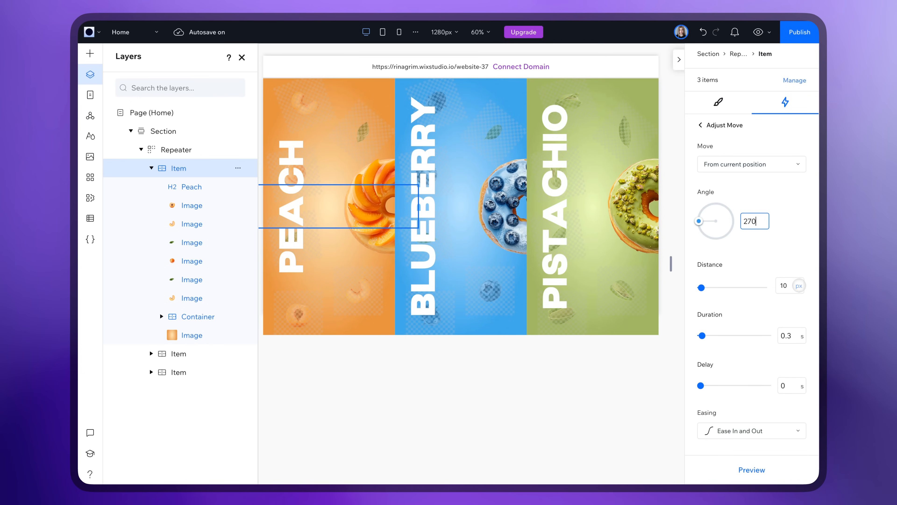
pyautogui.click(799, 285)
pyautogui.click(767, 343)
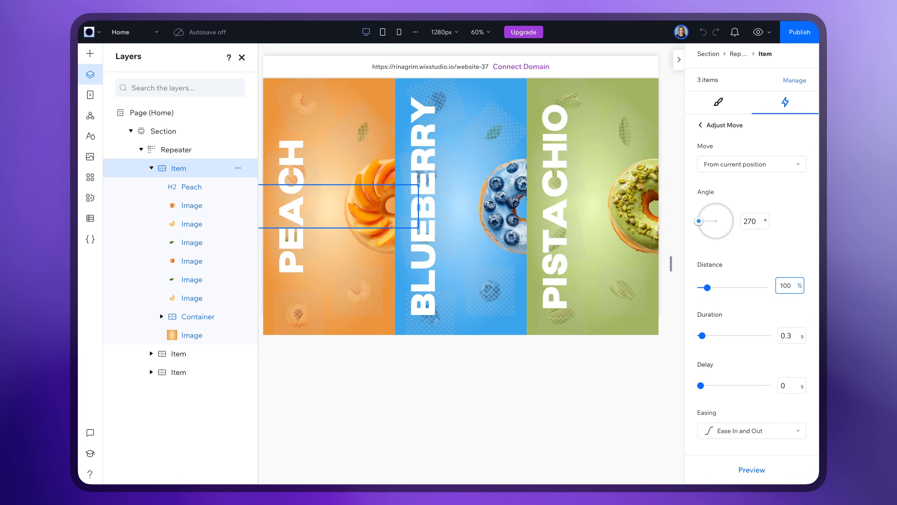
pyautogui.click(791, 338)
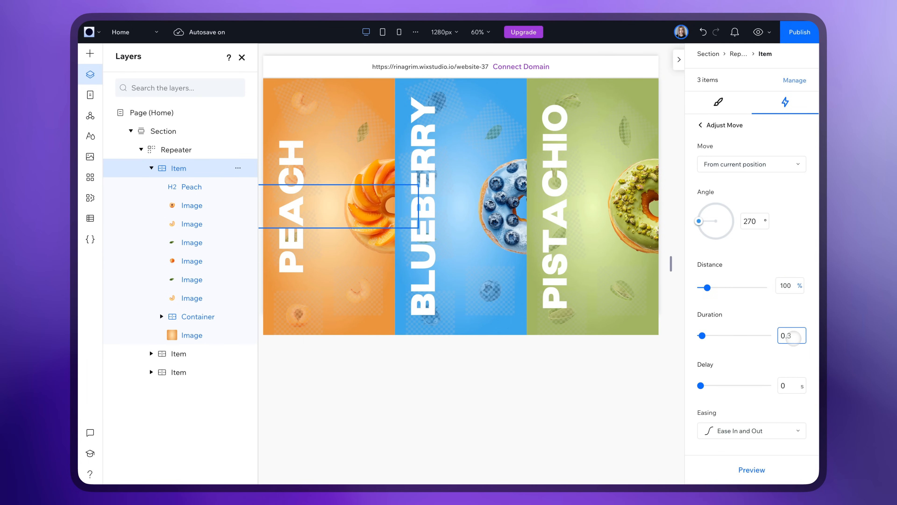
pyautogui.write('0.8')
pyautogui.click(746, 469)
# Step: Select the orange repeater item and set its overflow content to Hide
pyautogui.click(433, 368)
pyautogui.hscroll(1, 433, 368)
pyautogui.click(296, 286)
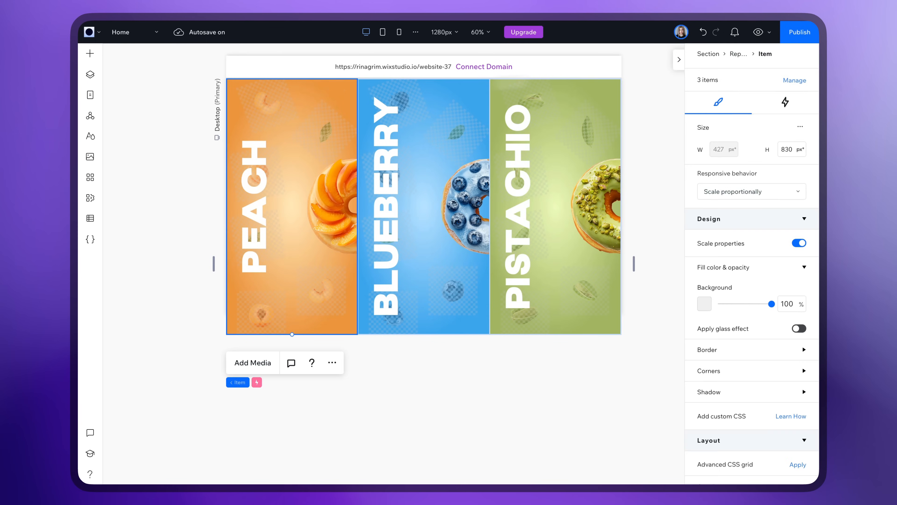
pyautogui.scroll(-8, 699, 237)
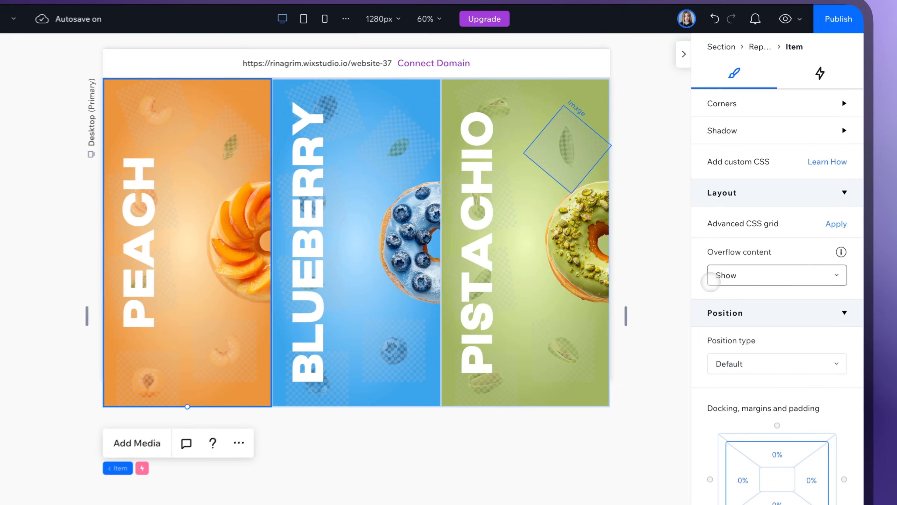
pyautogui.click(746, 275)
pyautogui.click(719, 300)
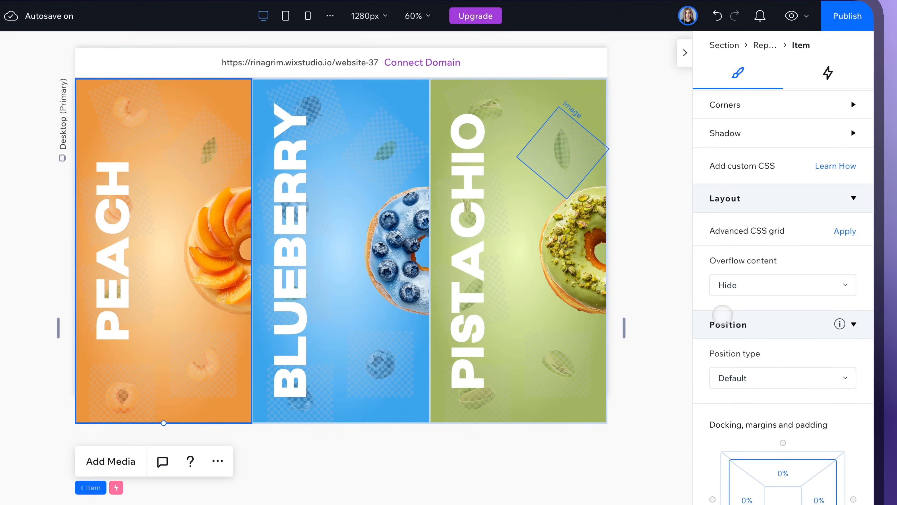